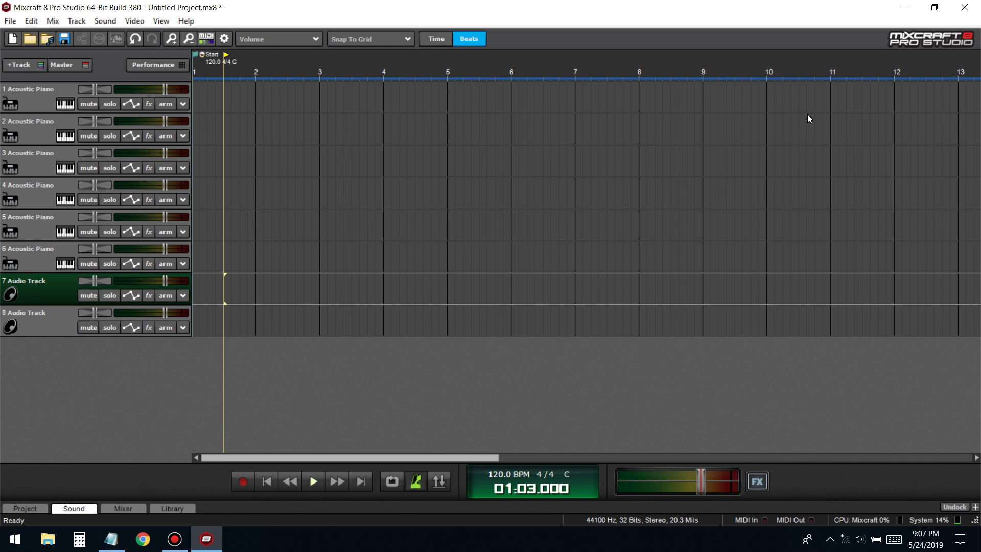
Step: Review the numbered list of recording topics in Notepad and return to the Mixcraft project
click(110, 539)
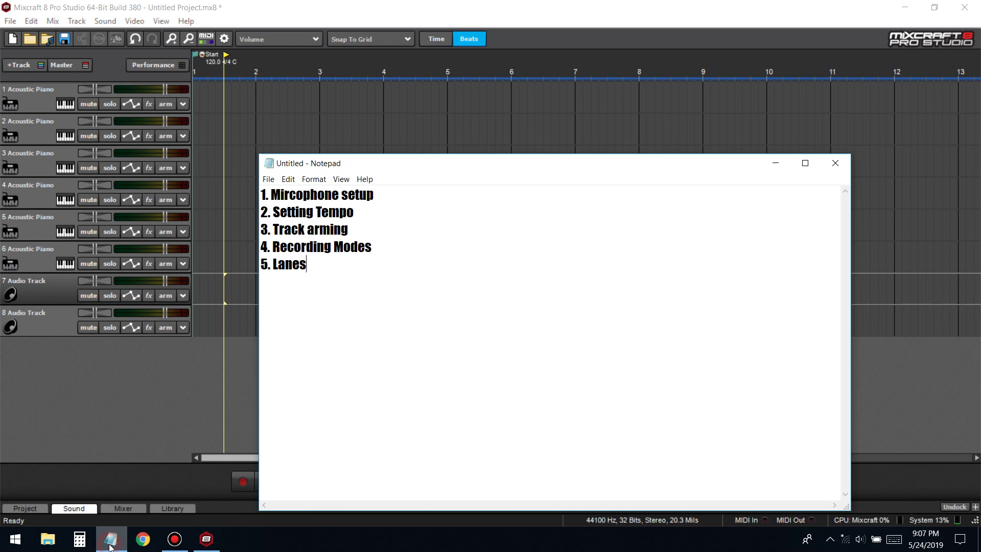
click(109, 542)
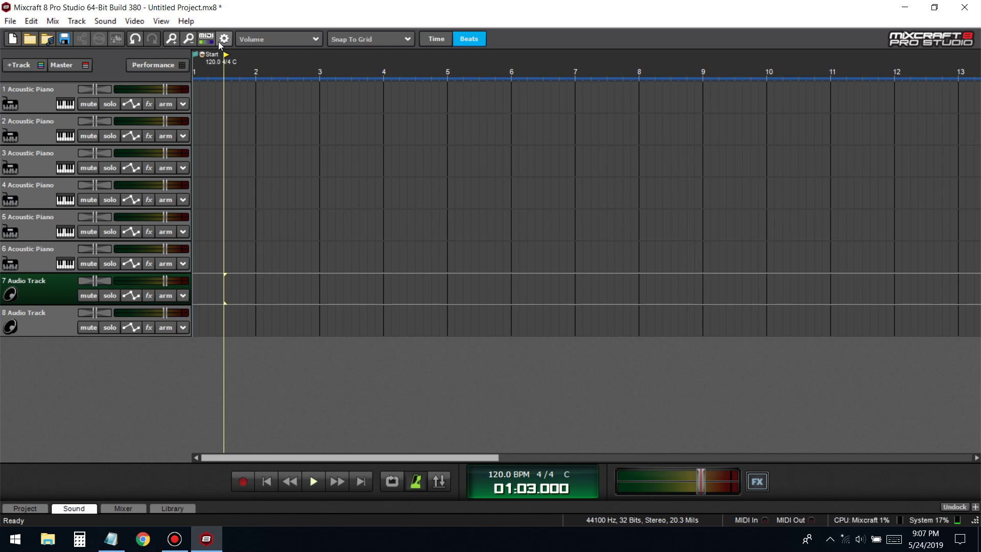
click(293, 139)
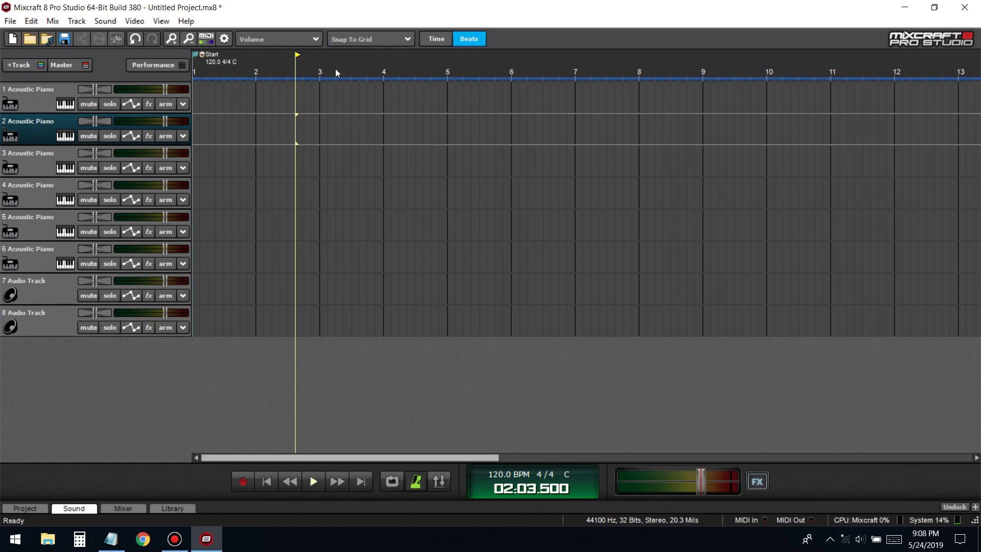
Step: Open the preferences and look over the playback device choices, the Recording settings and the Sound Device settings
click(224, 39)
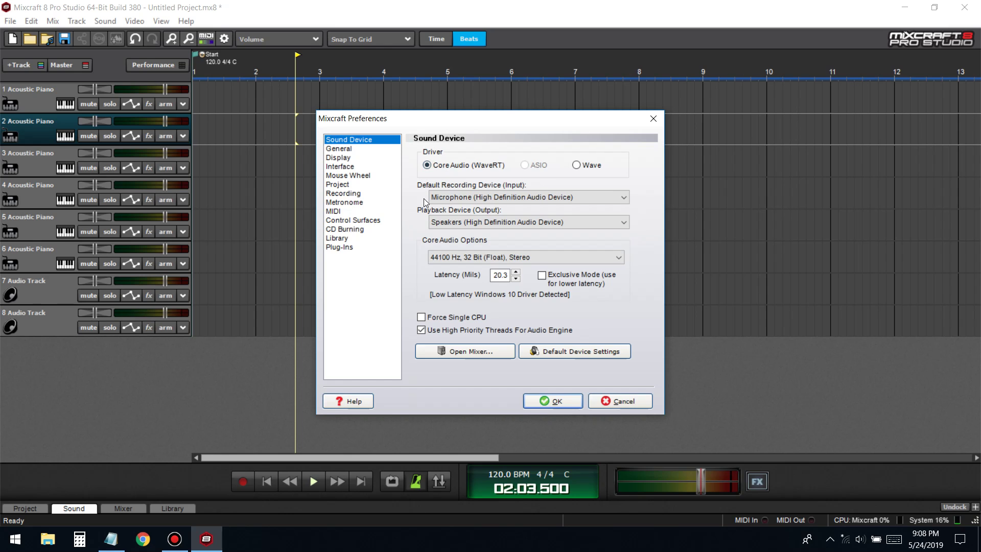
click(450, 228)
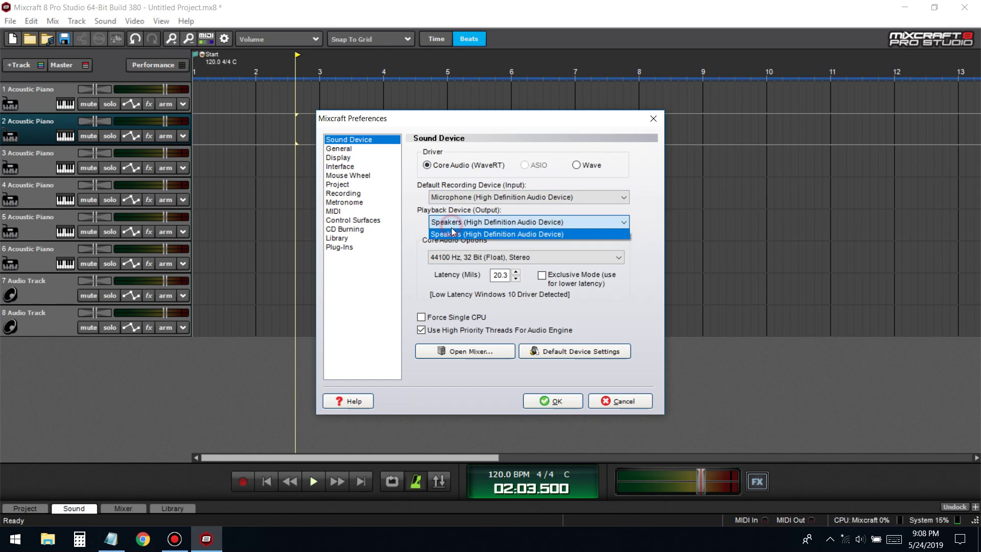
click(438, 221)
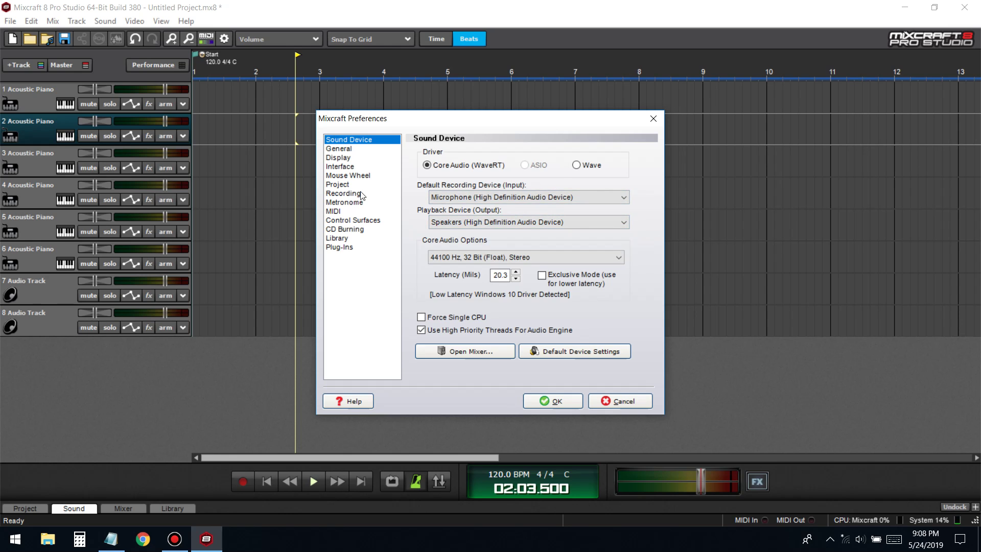
click(344, 195)
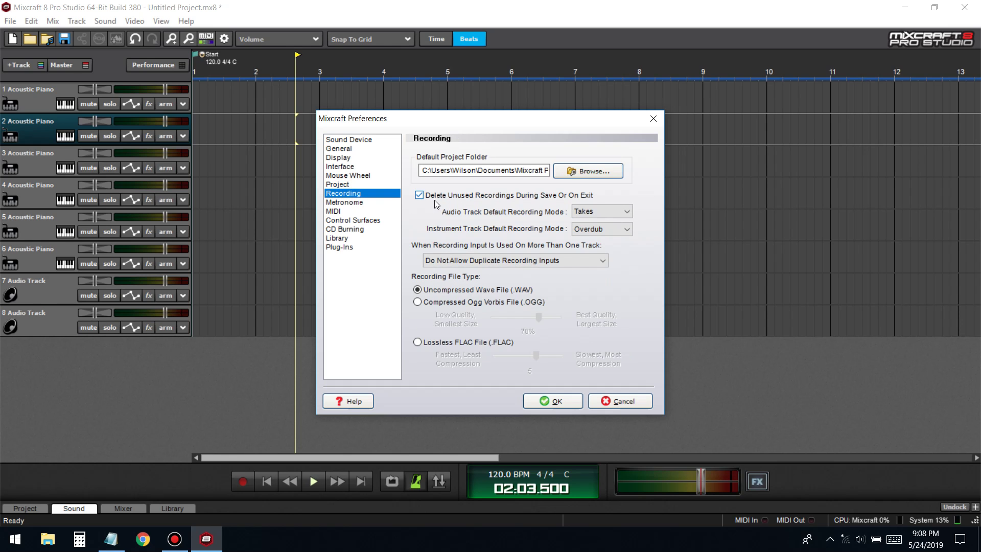
click(341, 149)
click(345, 140)
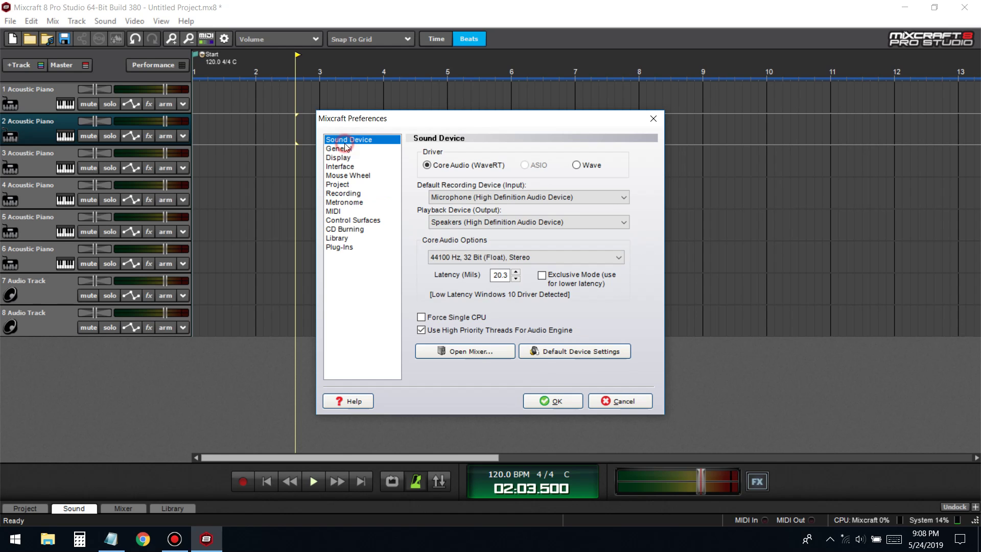
Step: Switch the default recording device to the Logitech USB Microphone and back to Microphone (High Definition Audio Device)
click(474, 222)
click(463, 213)
click(454, 197)
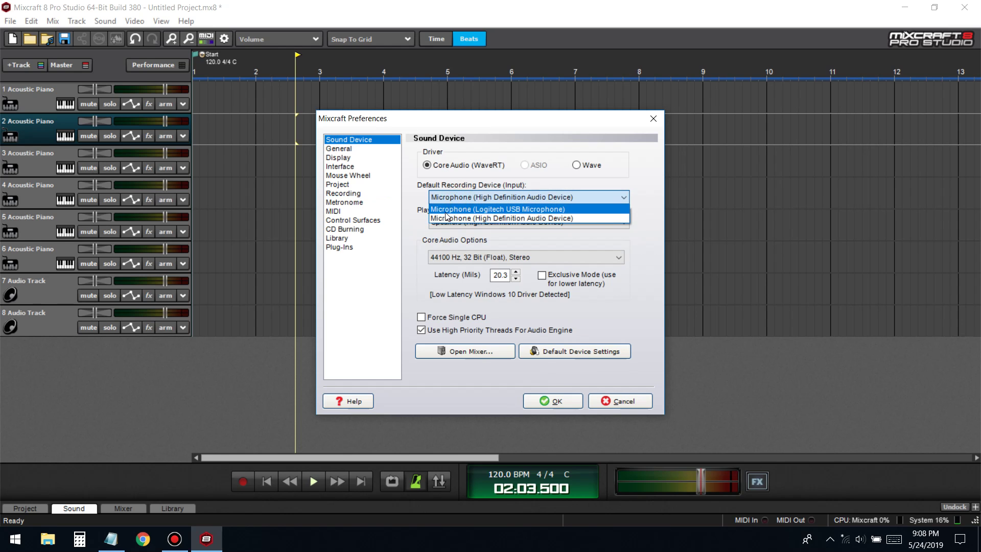
click(449, 209)
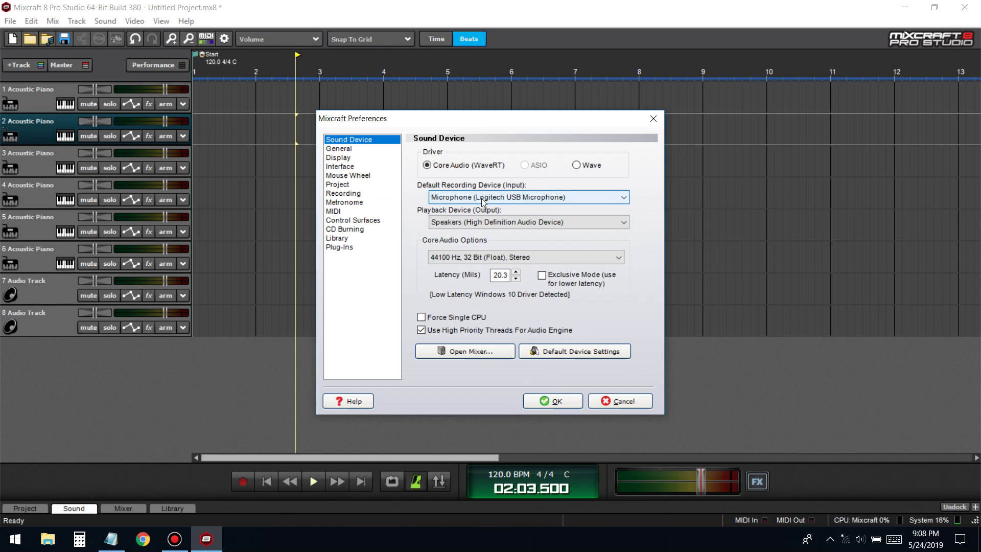
click(438, 198)
click(454, 206)
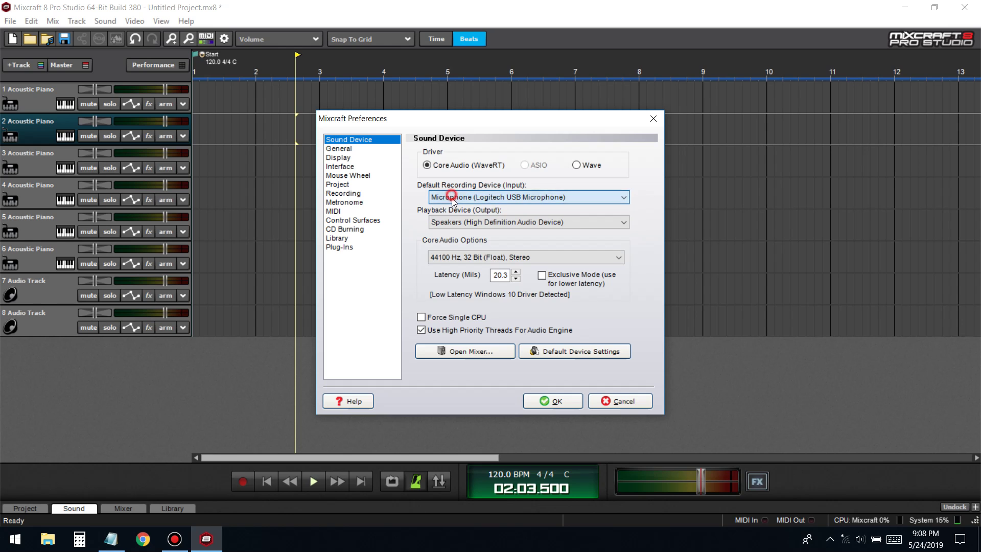
click(452, 199)
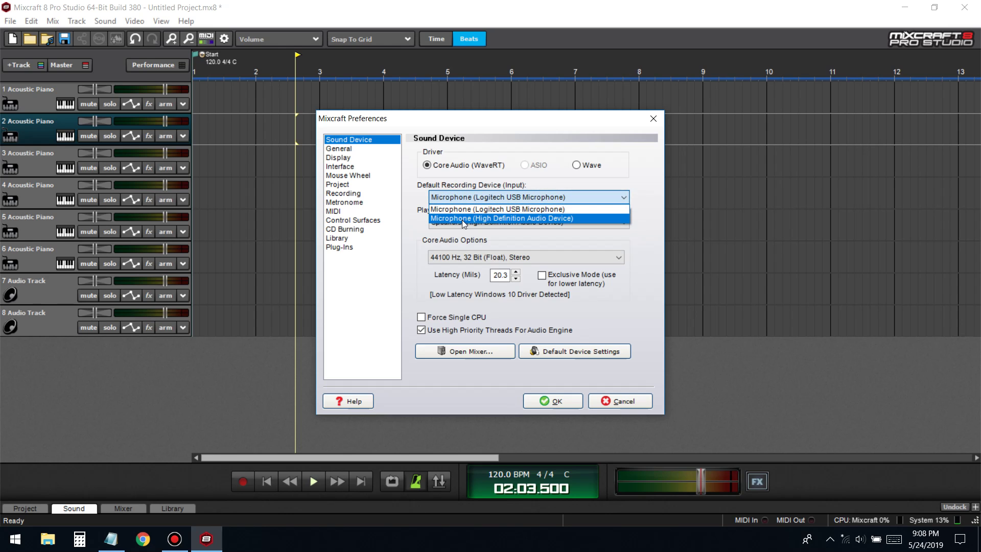
click(474, 220)
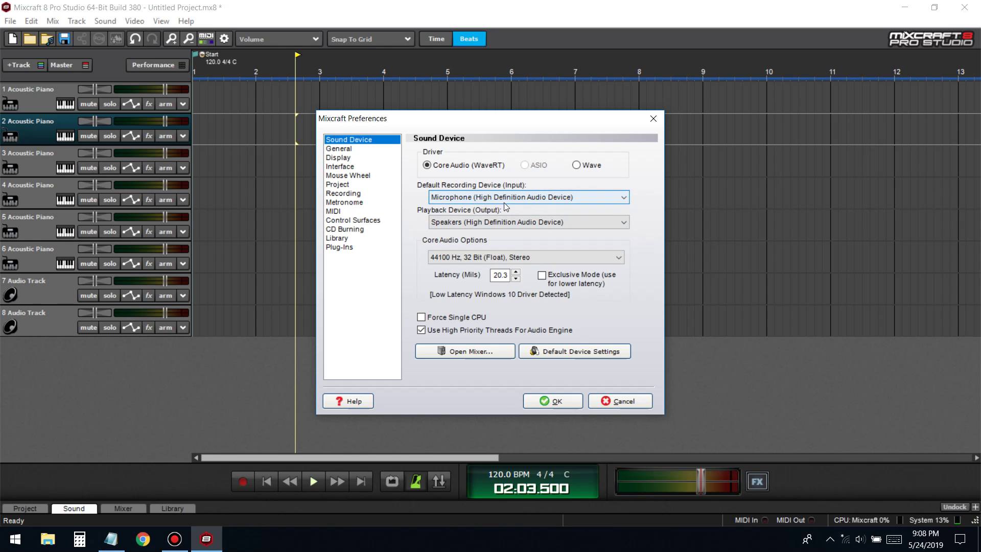
Step: Set the default recording device to Microphone (Logitech USB Microphone), check the playback device choices, and apply the preferences
click(438, 203)
click(480, 209)
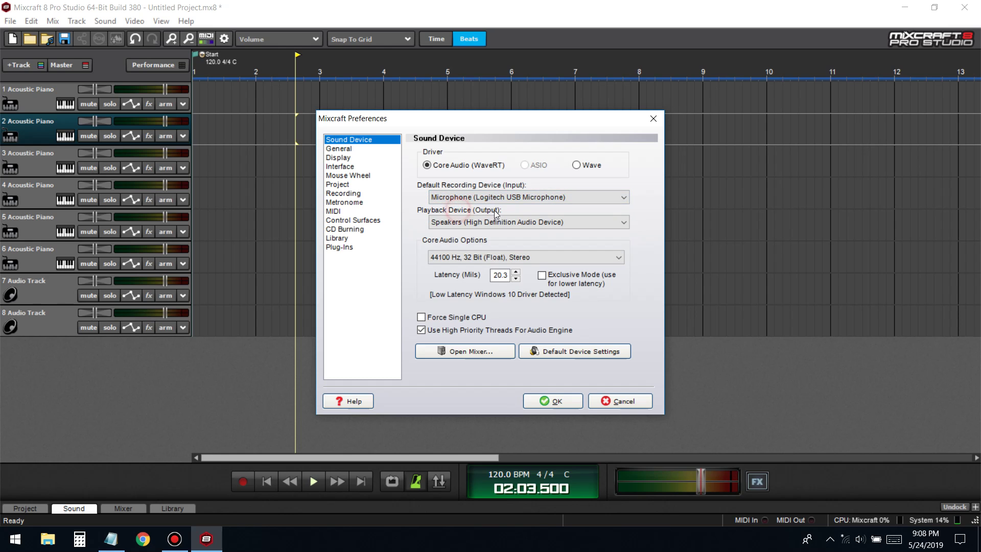
click(442, 225)
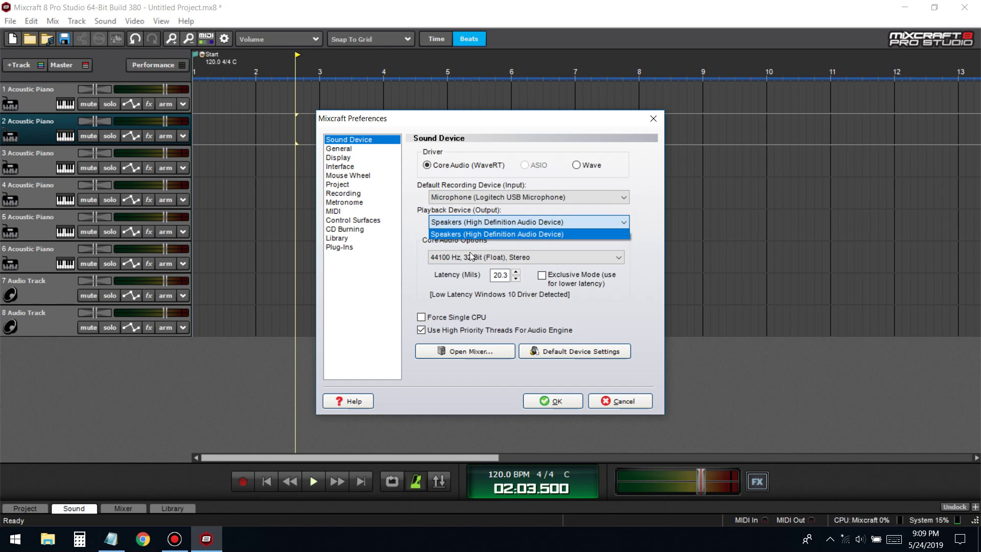
click(421, 236)
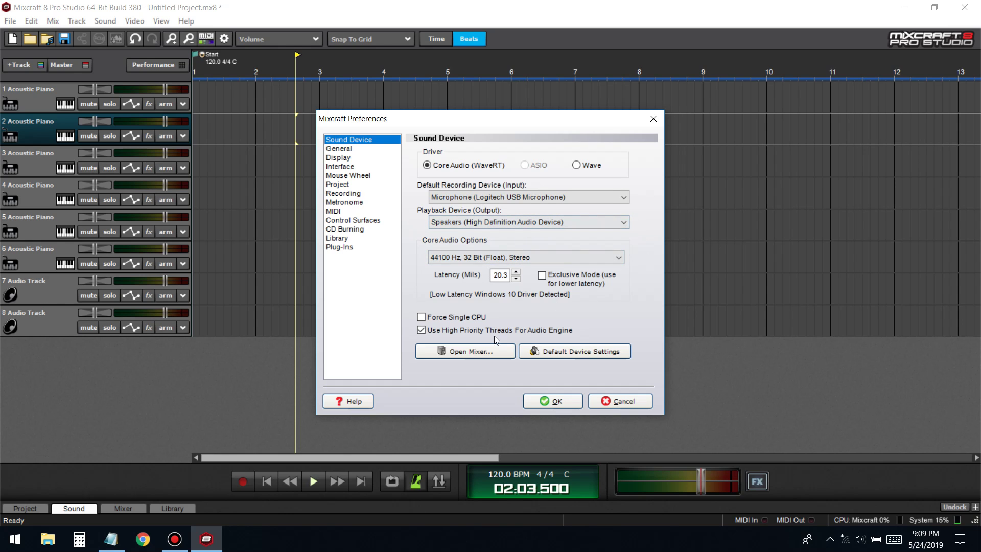
click(545, 402)
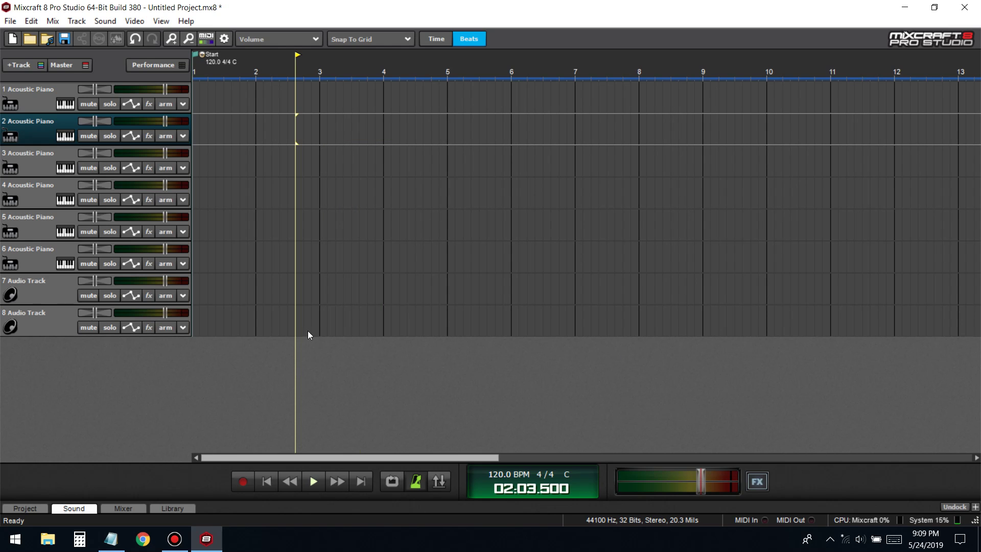
Step: Arm Audio Track 7 with Microphone (Logitech USB Microphone) as its recording input
click(182, 104)
click(309, 324)
click(187, 295)
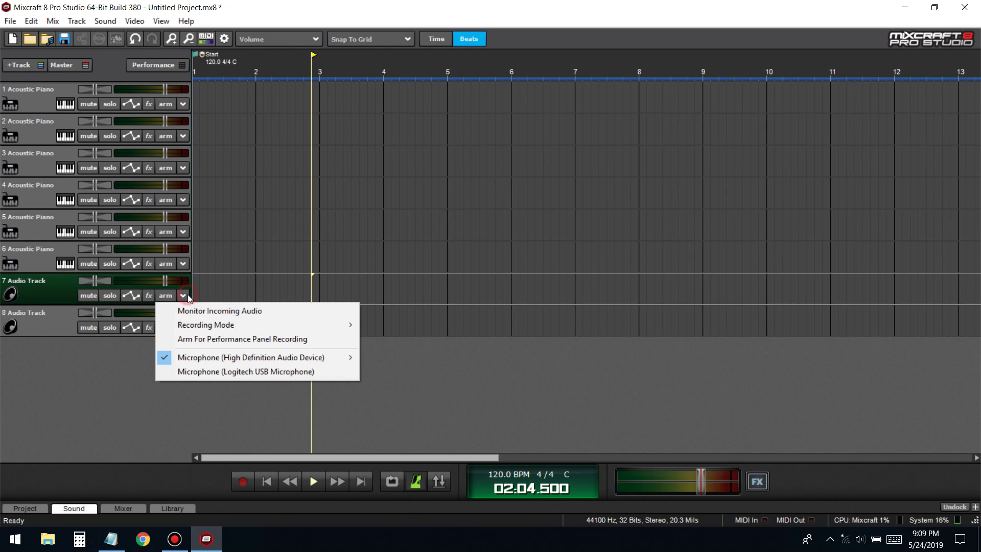
click(235, 372)
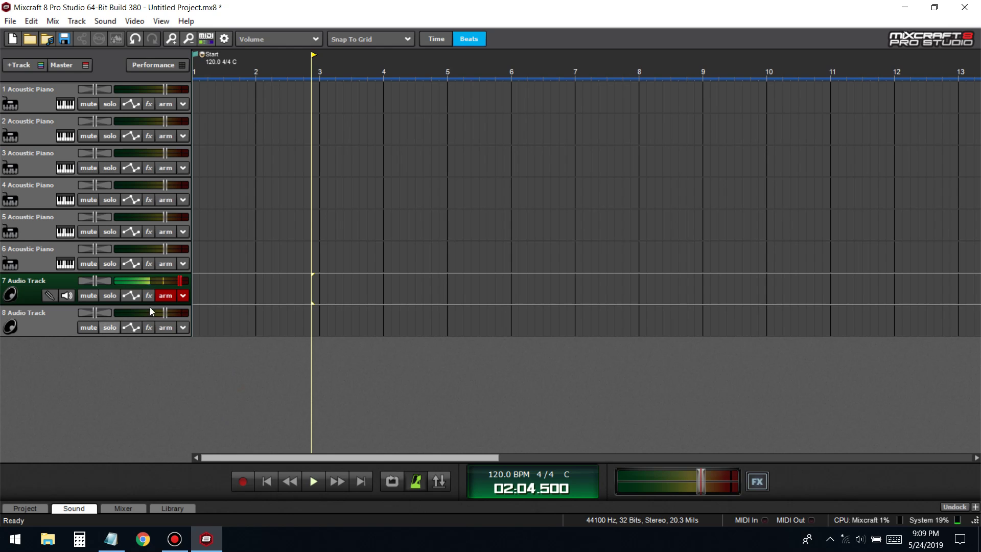
Step: Record a short test clip on Audio Track 7 from the project start and return the playhead to the start
click(265, 483)
click(245, 482)
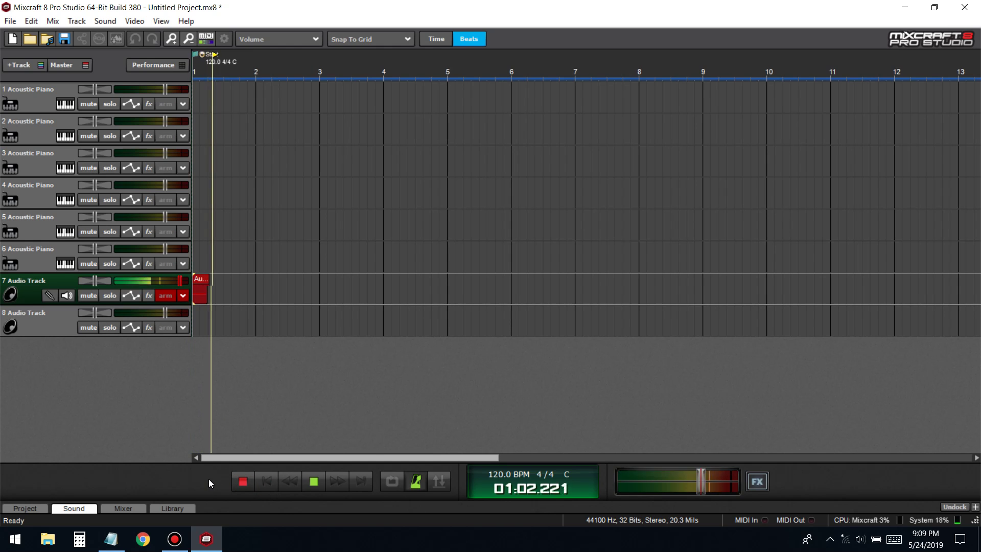
click(243, 481)
click(266, 481)
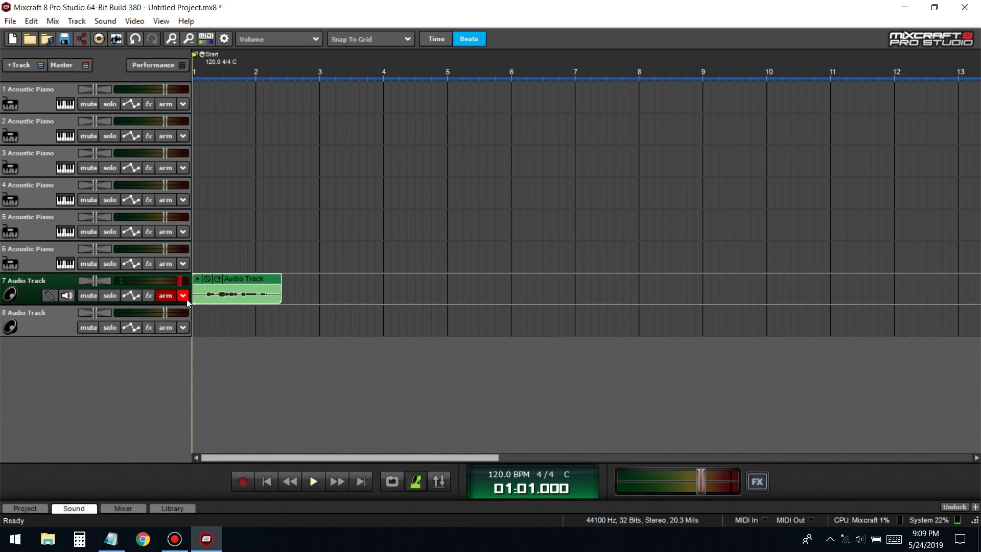
Step: Change Audio Track 7's recording input to the left channel of Microphone (High Definition Audio Device)
click(184, 298)
mouse_move(234, 362)
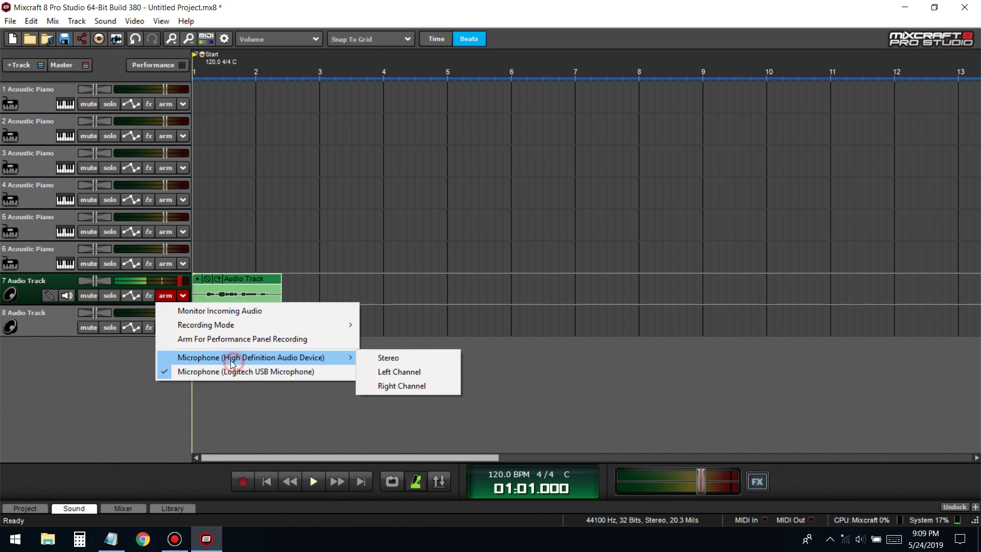
click(392, 372)
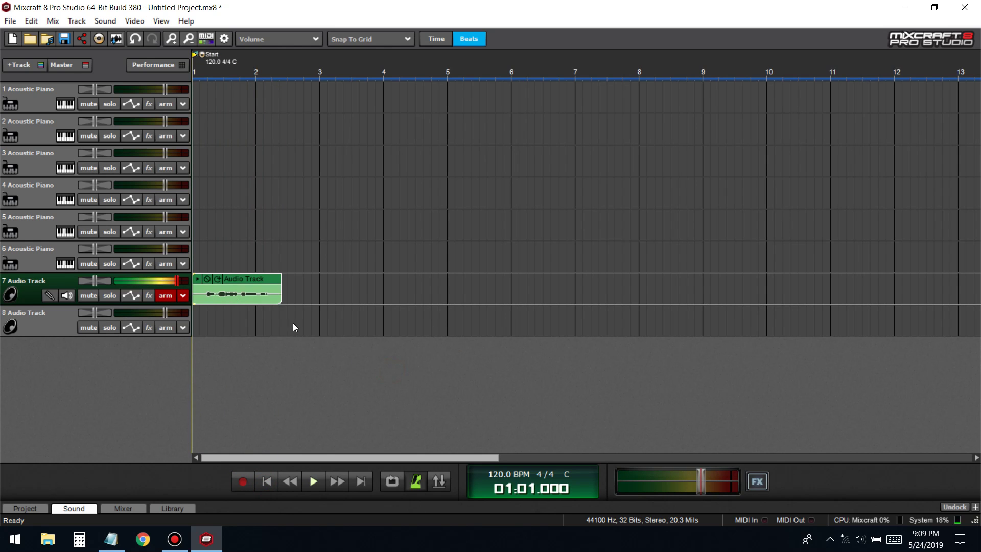
Step: Arm Audio Track 8 for recording and disarm Audio Track 7
click(166, 327)
click(183, 327)
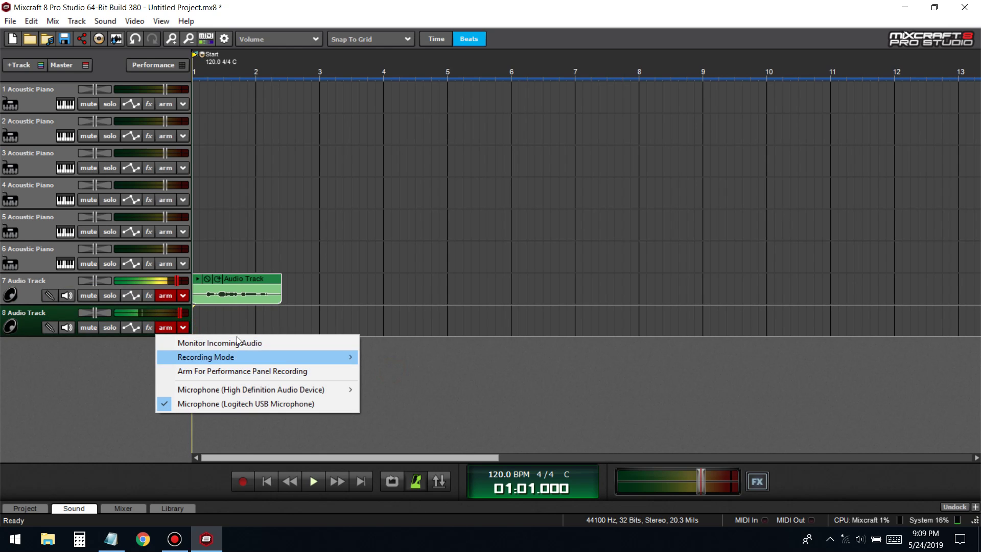
click(175, 300)
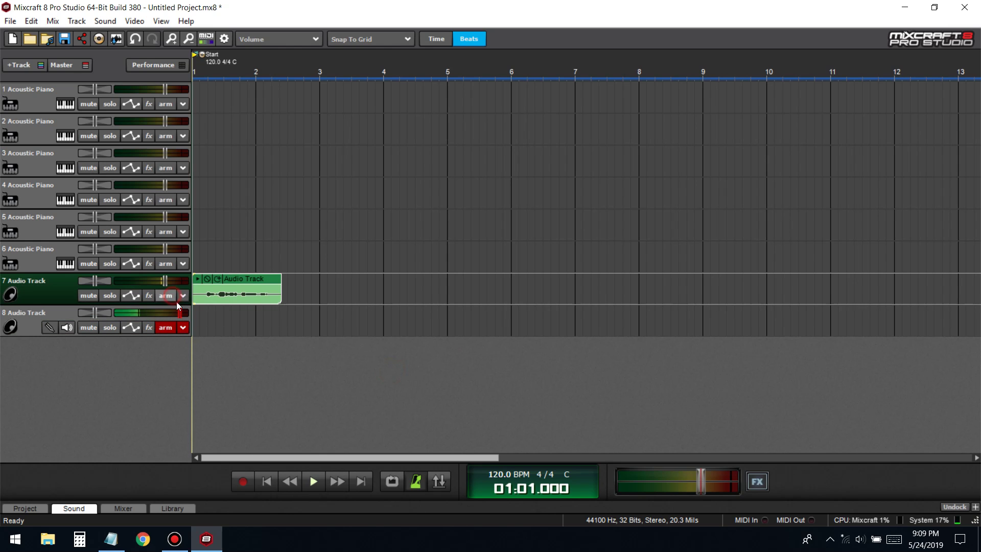
Step: Record a short test clip on Audio Track 8 and play it back with Audio Track 7 muted
click(244, 480)
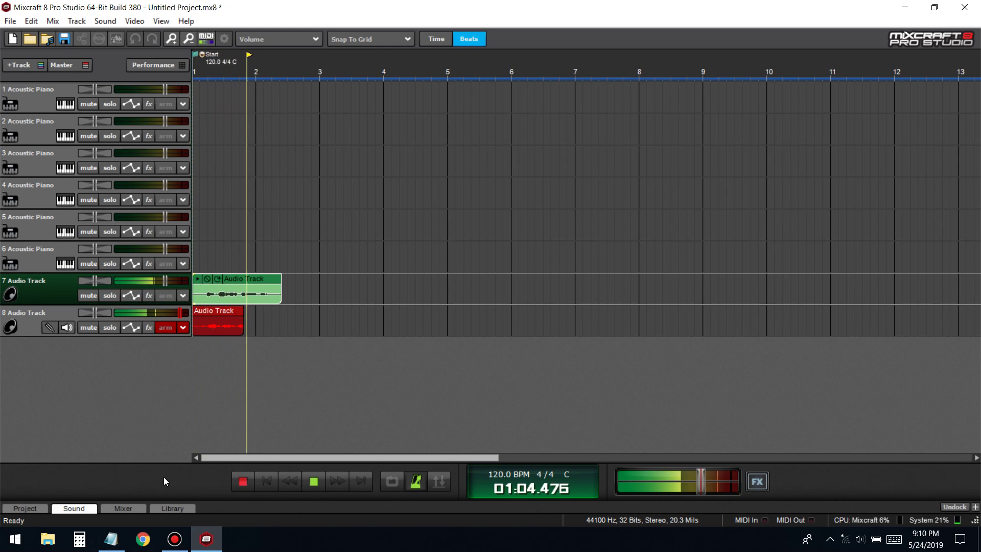
key(space)
click(89, 295)
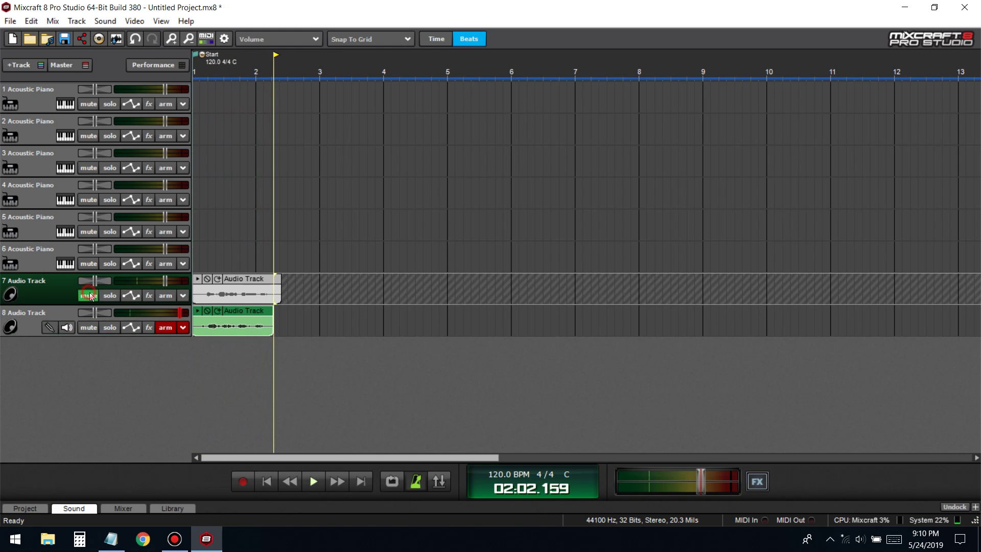
click(197, 311)
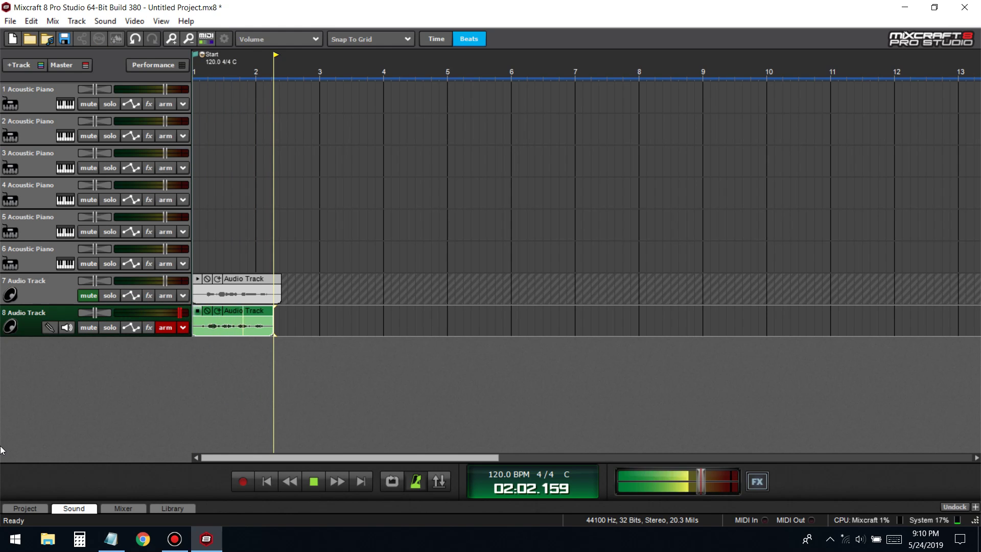
Step: Set Audio Track 8's input to the left channel of Microphone (High Definition Audio Device) and delete the track's test clip
click(183, 327)
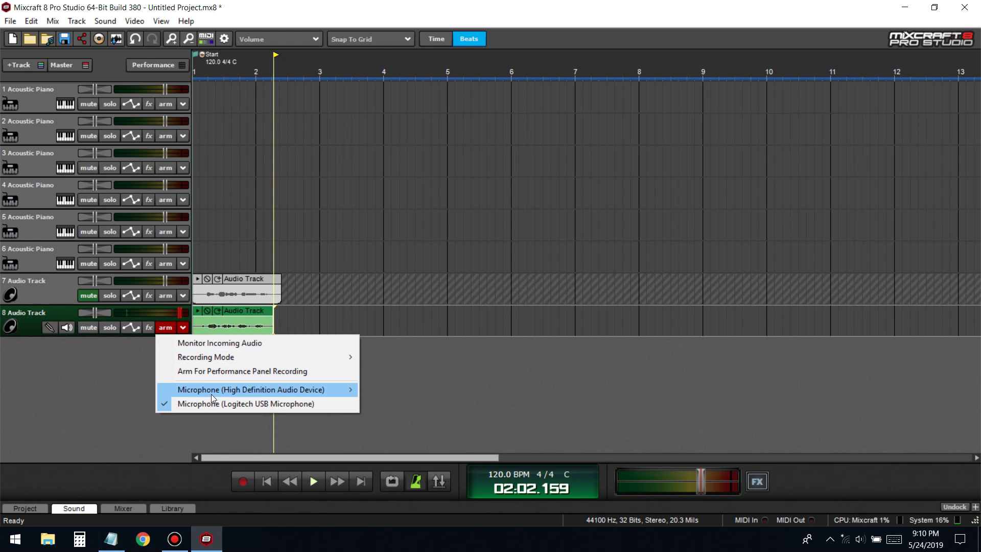
mouse_move(256, 394)
click(398, 404)
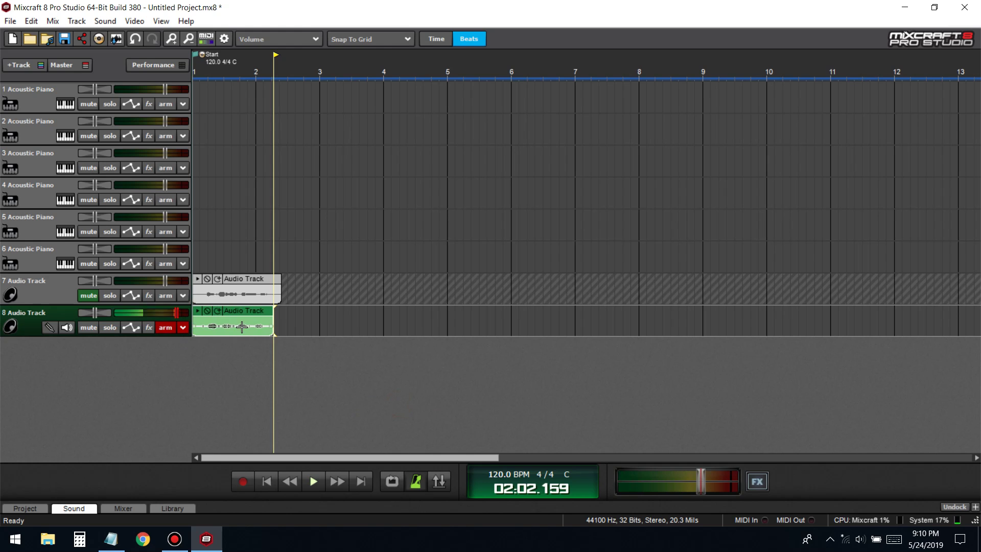
key(Home)
key(Delete)
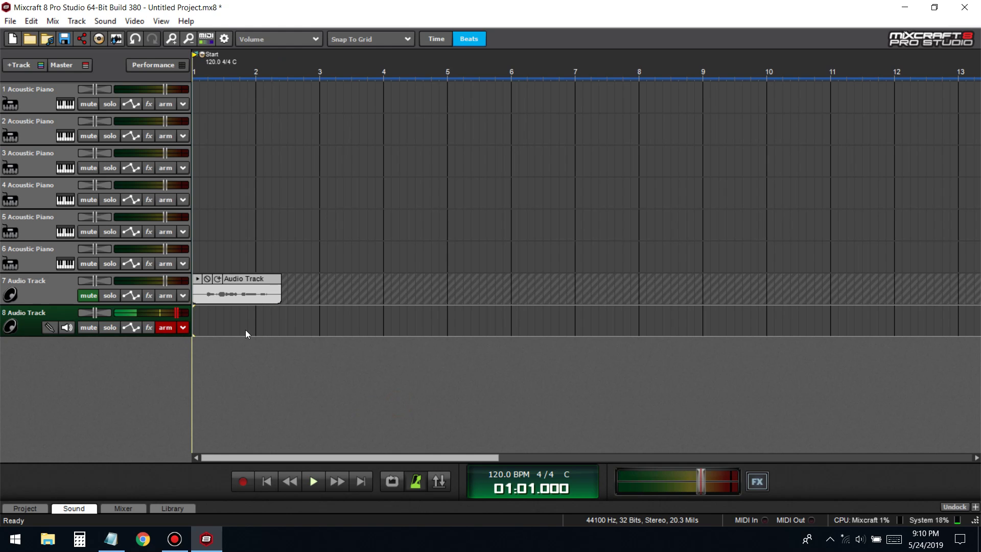
Step: Record a new test clip about one measure long on Audio Track 8 from the project start
click(183, 327)
click(243, 482)
click(242, 481)
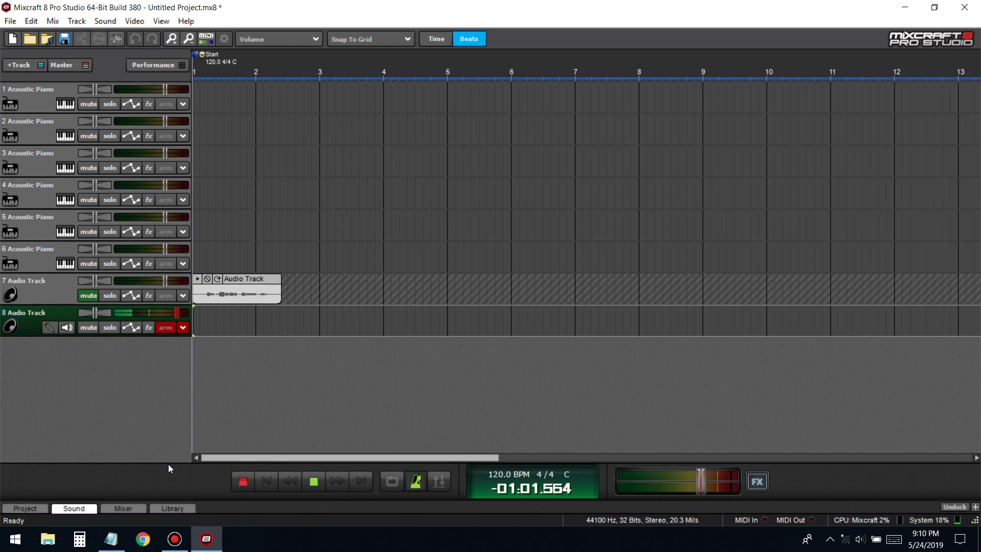
key(space)
Step: Play back the new clip on Audio Track 8 from the start and delete it
click(266, 481)
click(308, 483)
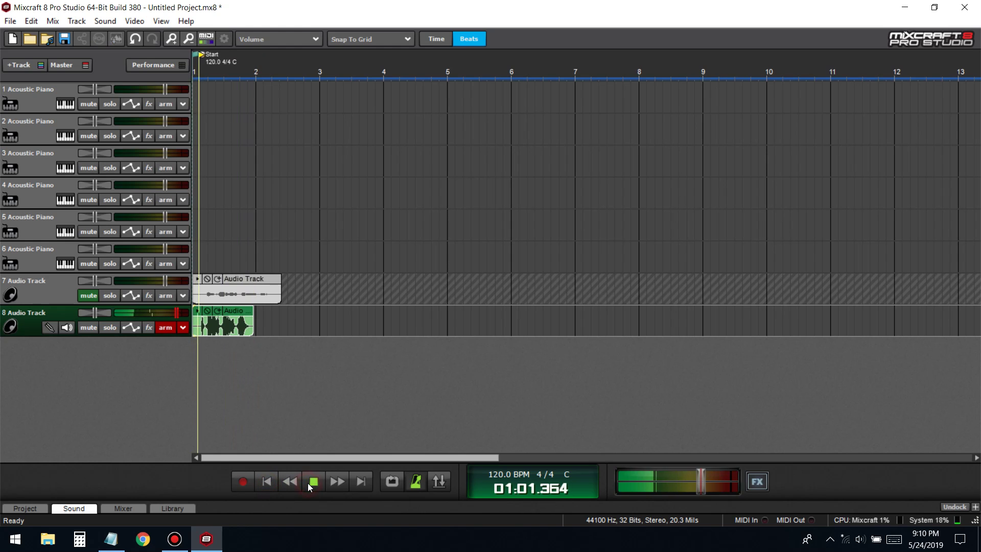
click(310, 482)
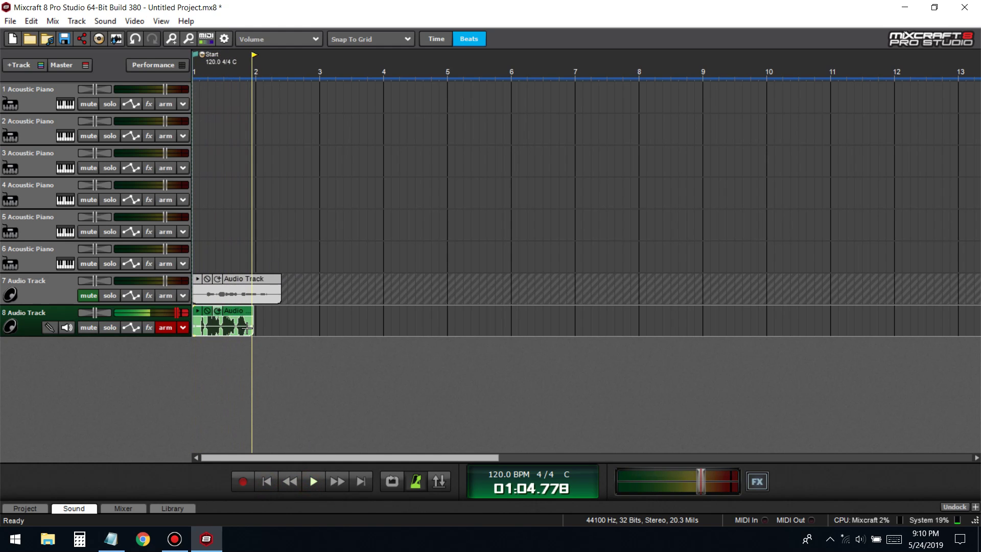
key(Delete)
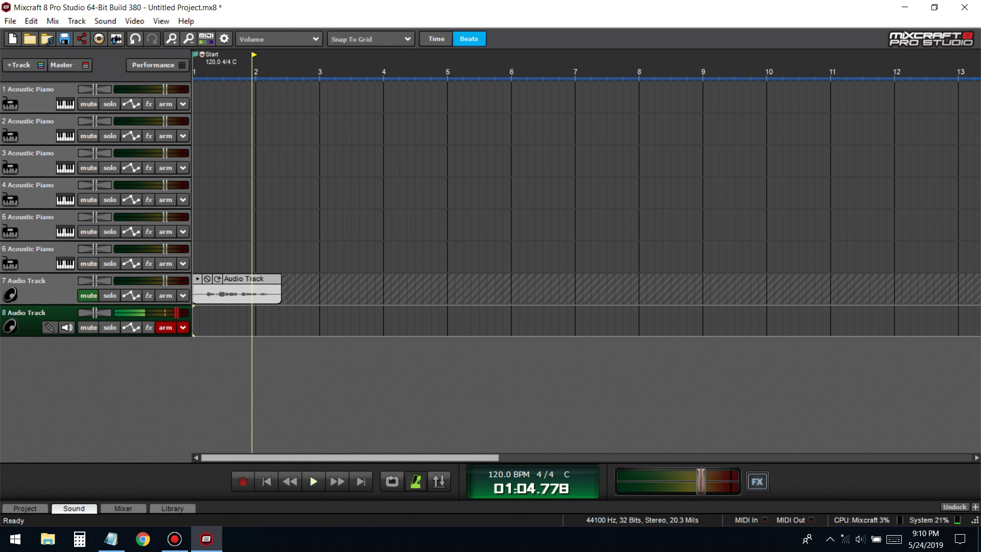
Step: Import the Cash Cow beat from the beats folder onto Audio Track 7 in place of the old test clip
click(111, 538)
click(110, 539)
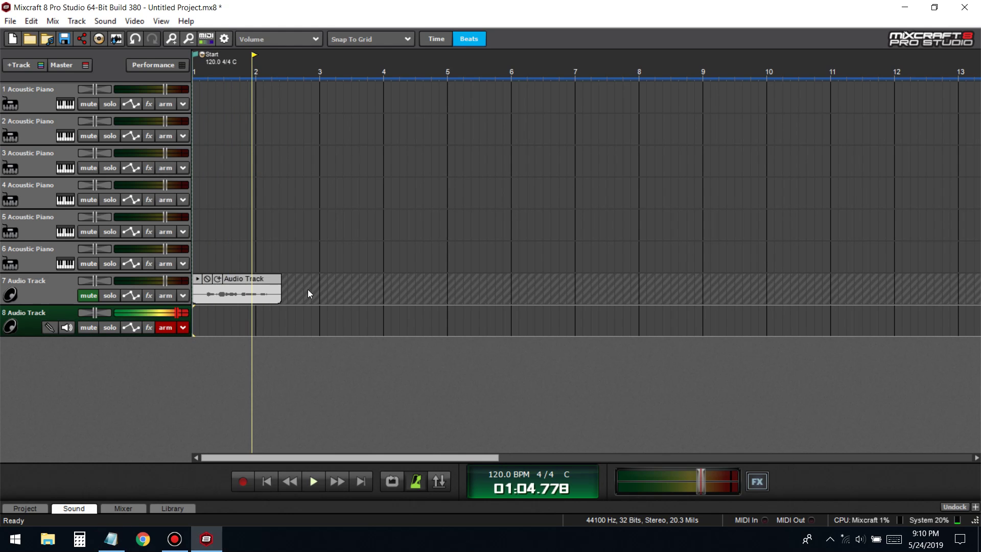
click(57, 538)
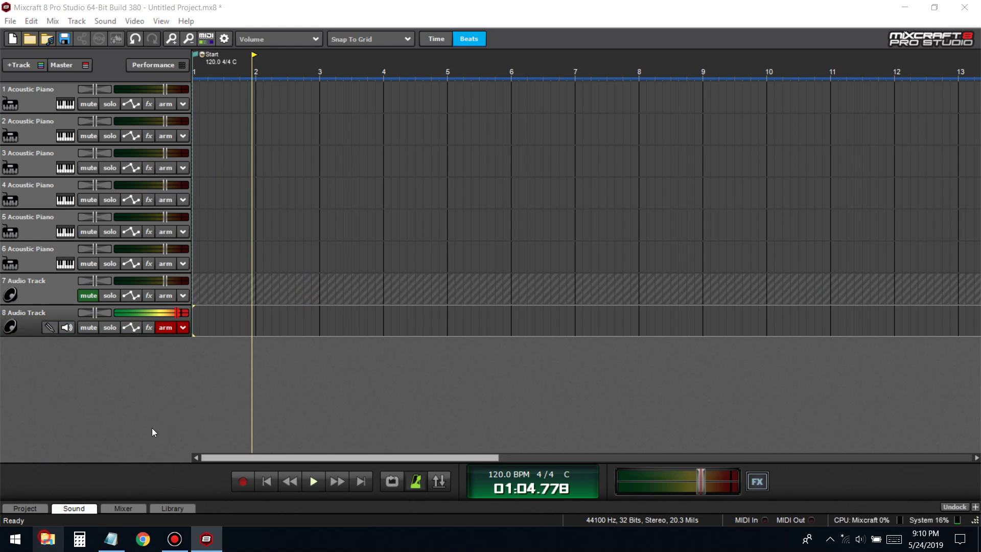
double_click(651, 190)
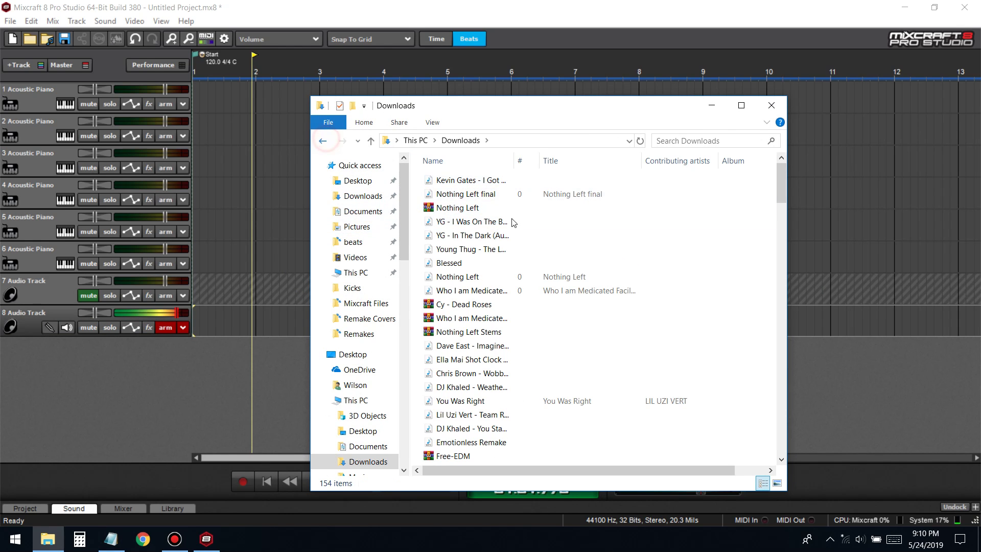
click(325, 141)
click(353, 242)
scroll(521, 296, down, 12)
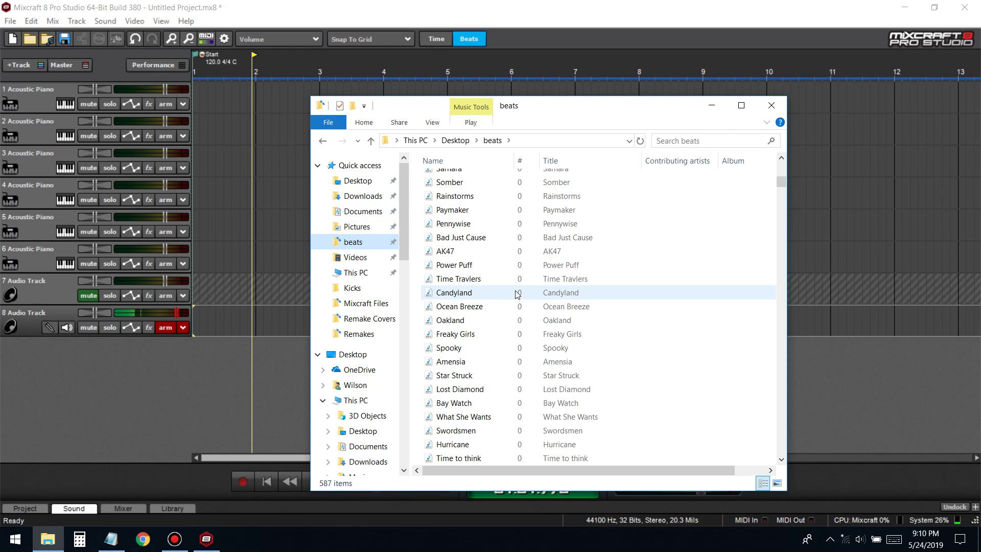
scroll(513, 293, up, 10)
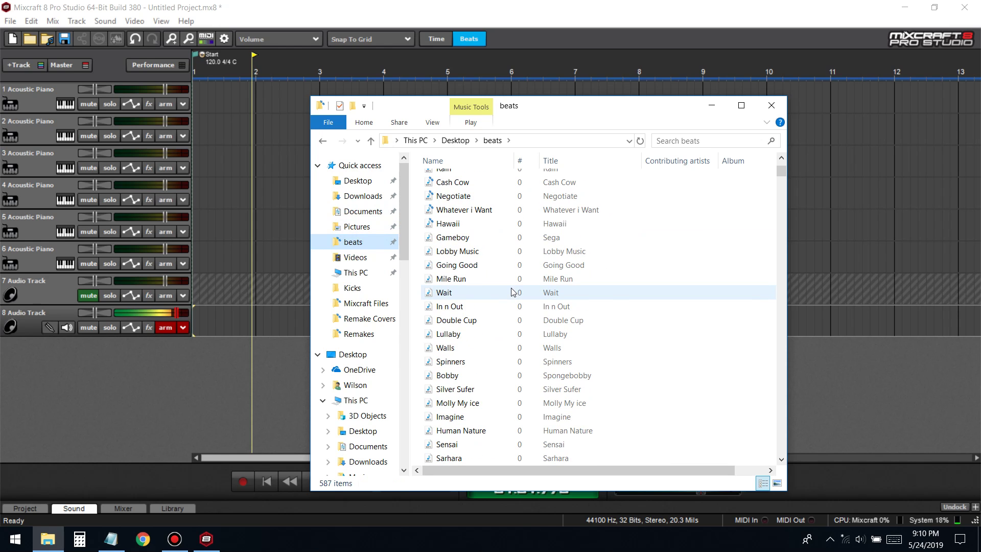
scroll(511, 288, up, 2)
drag(458, 267, 213, 284)
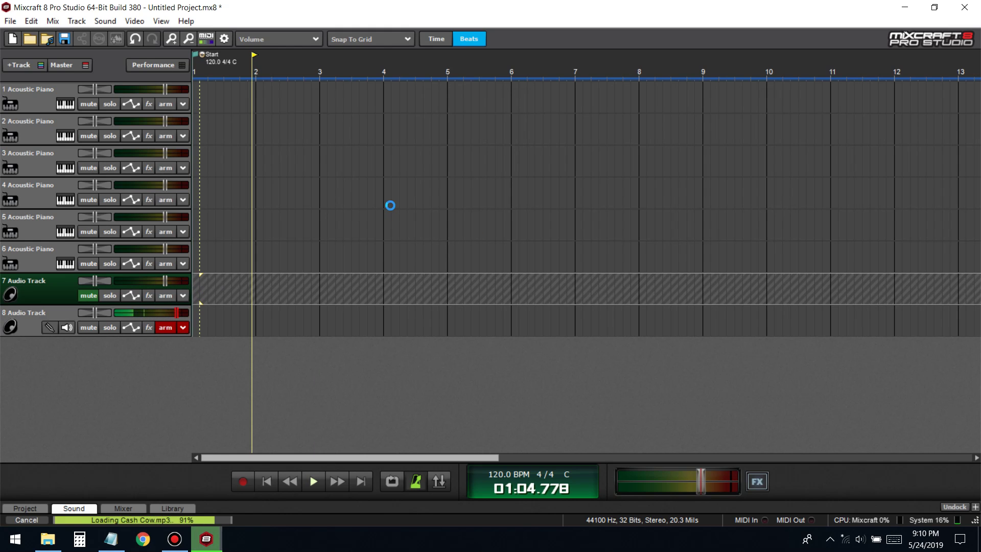
Step: Unmute the Cash Cow track and move it to the top of the track list, with its clip at the project start
click(78, 288)
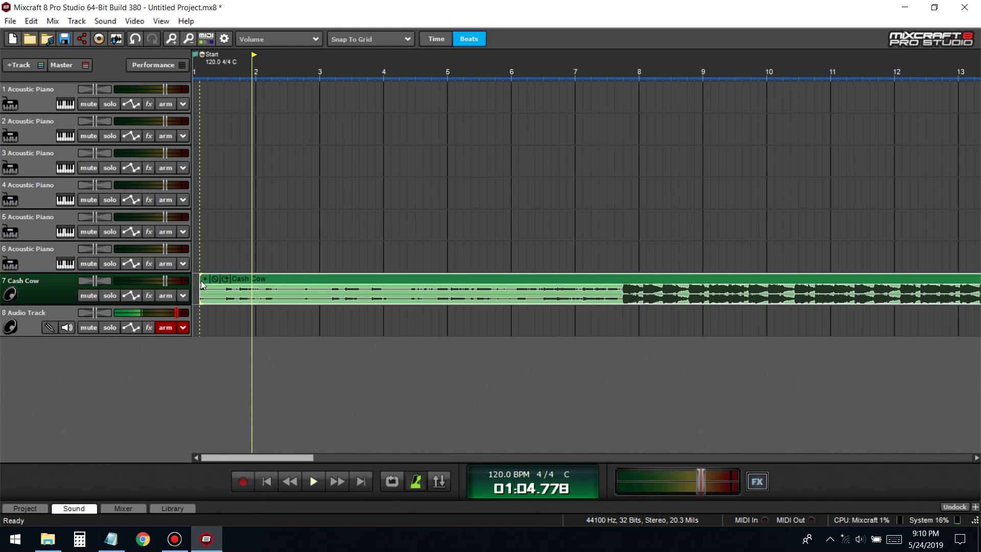
drag(49, 295, 82, 91)
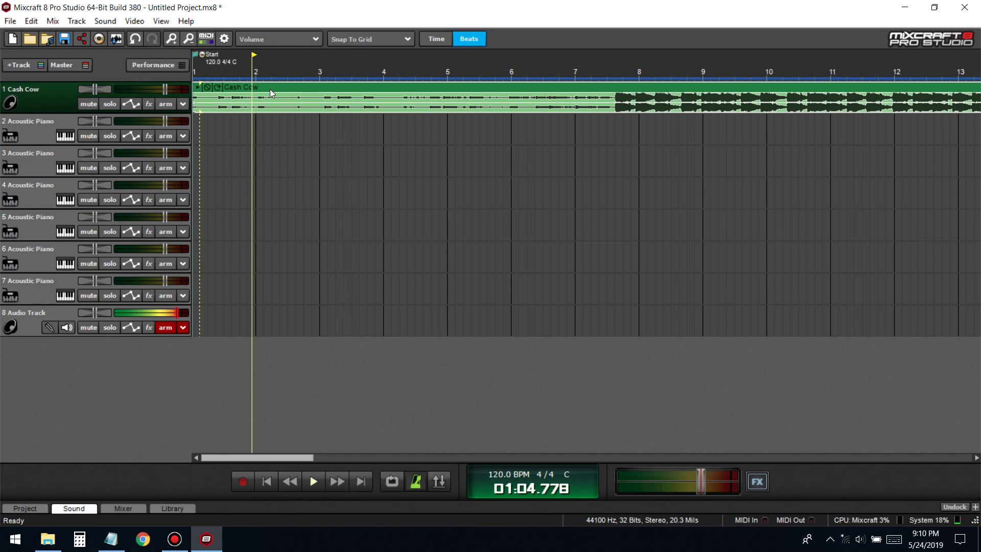
Step: Raise the project tempo to 138 BPM
click(517, 469)
click(517, 469)
click(517, 469)
click(517, 469)
click(517, 469)
click(517, 469)
drag(516, 470, 516, 468)
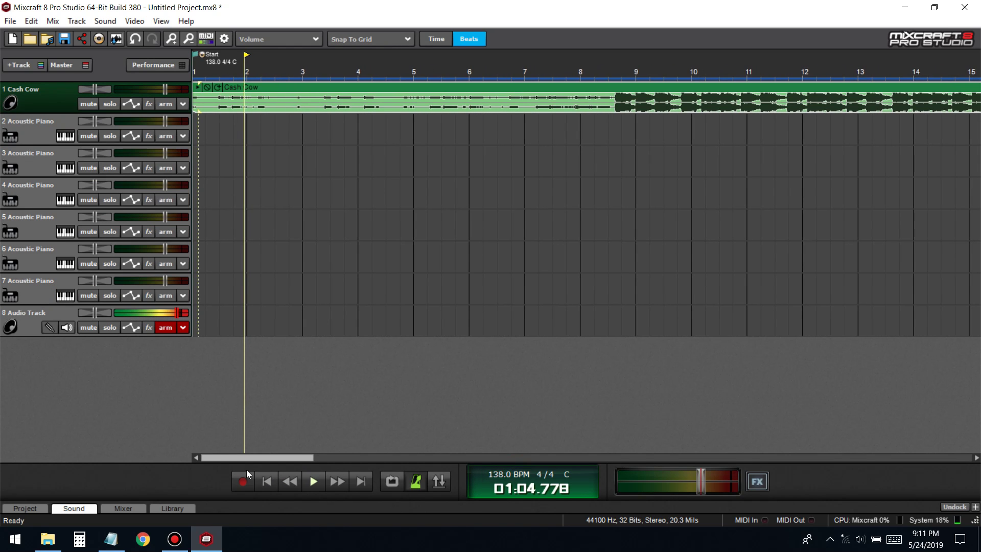
Step: Set the project tempo back to 120 BPM
double_click(490, 473)
text(1)
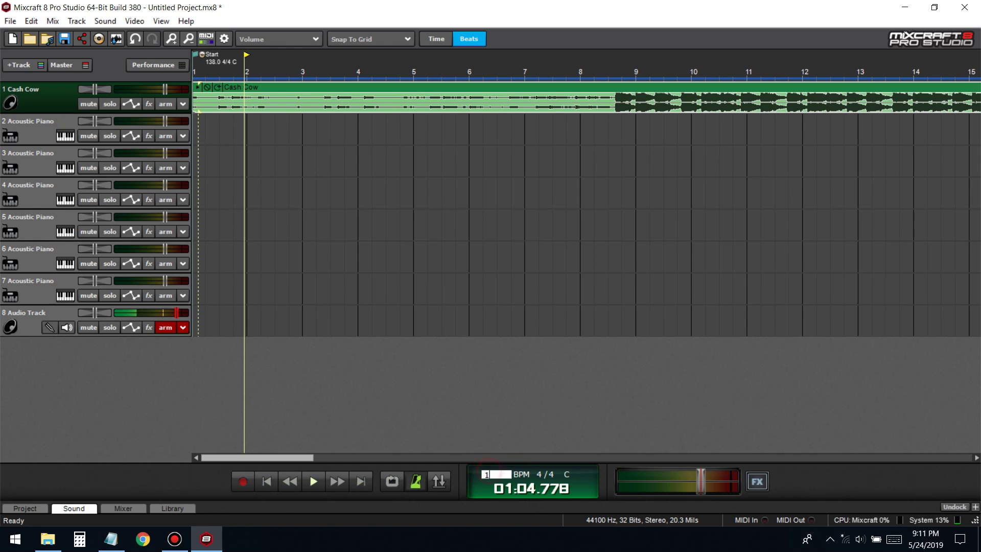
text(20)
key(Return)
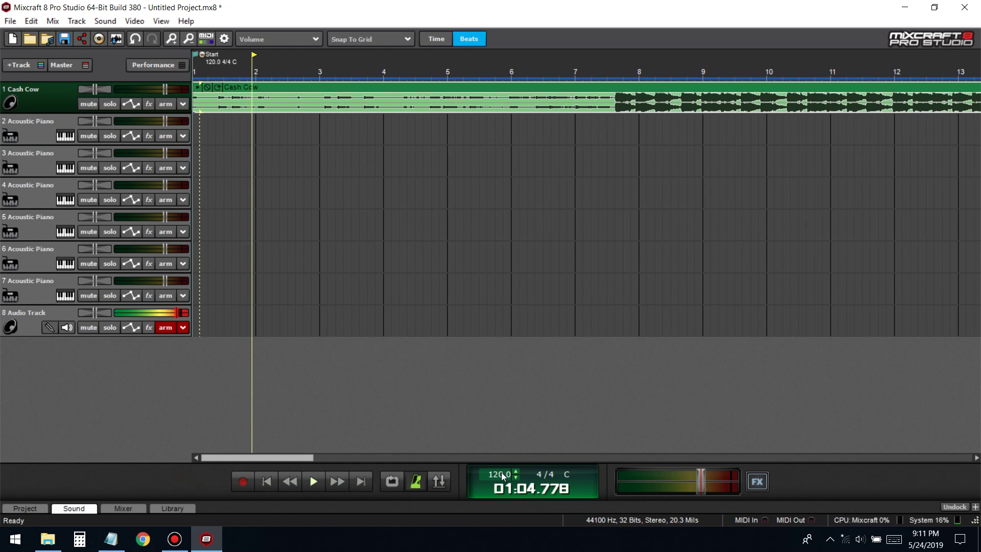
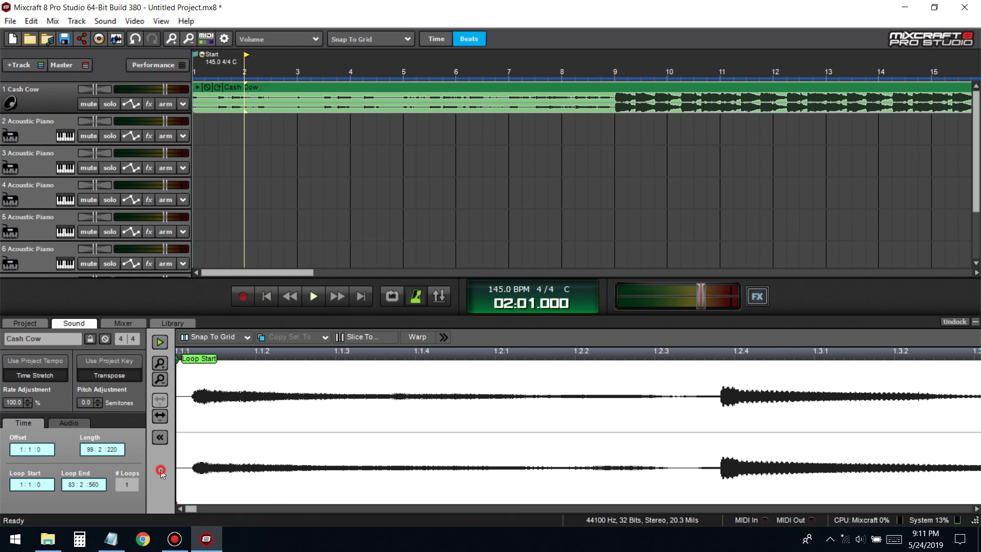
Step: Turn off snapping in the sound editor and move the Cash Cow clip's loop start to 1:1:48
click(166, 461)
key(Up)
drag(177, 358, 191, 359)
click(235, 341)
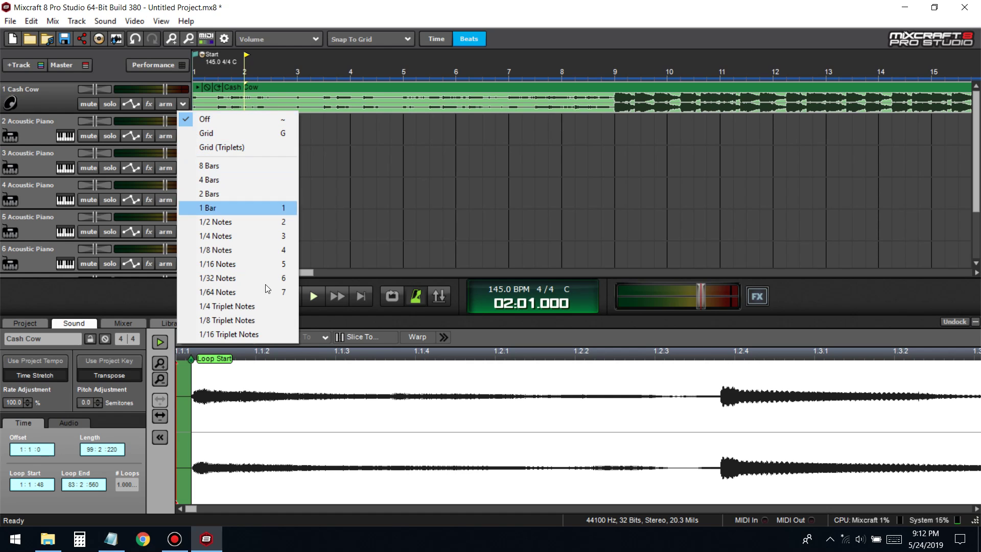
click(165, 473)
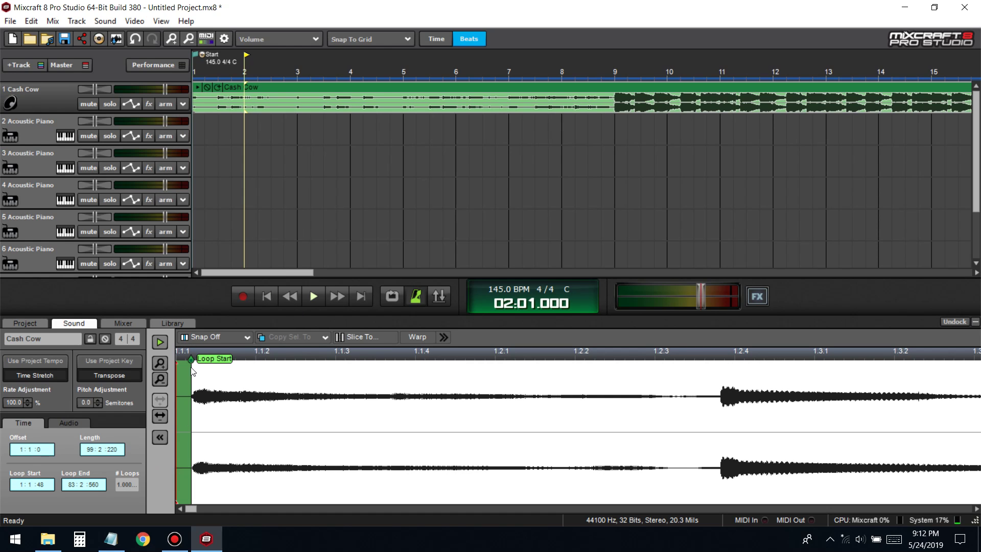
Step: Play the Cash Cow beat from the project start and again from measure 9 to check its timing
click(268, 296)
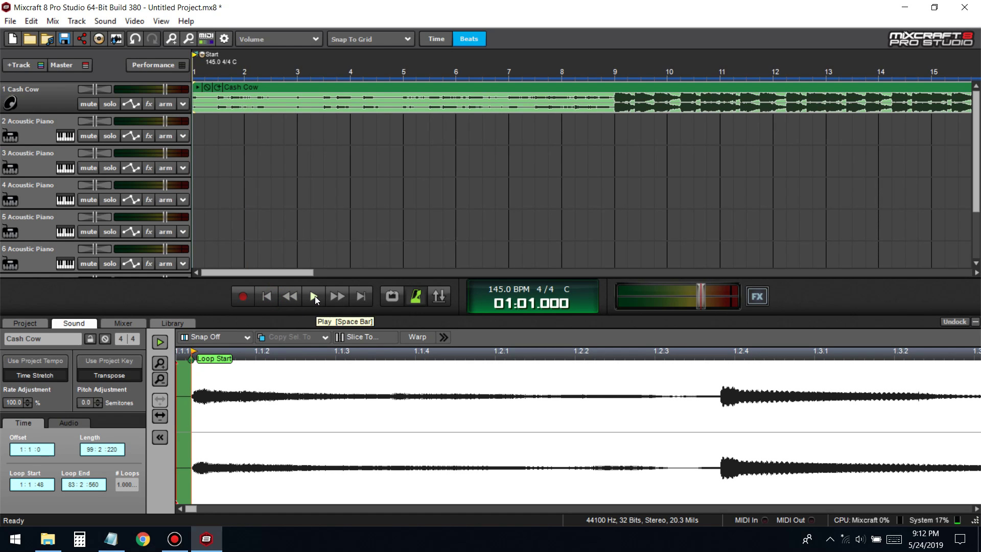
click(315, 295)
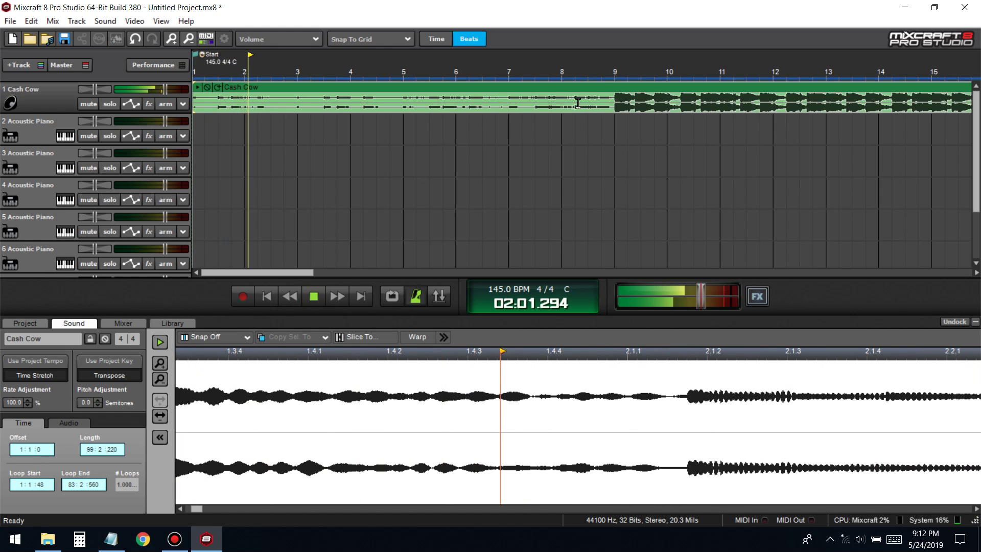
click(615, 68)
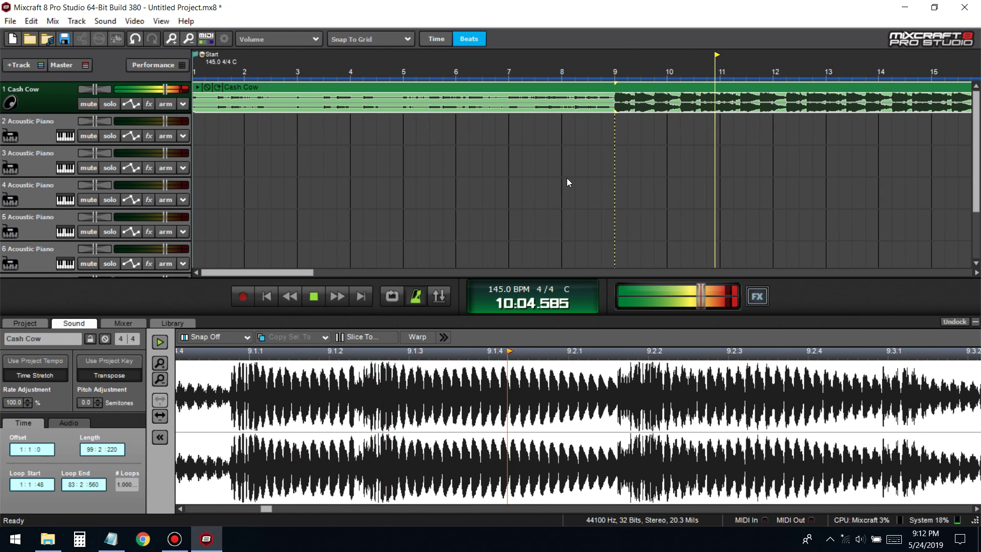
key(space)
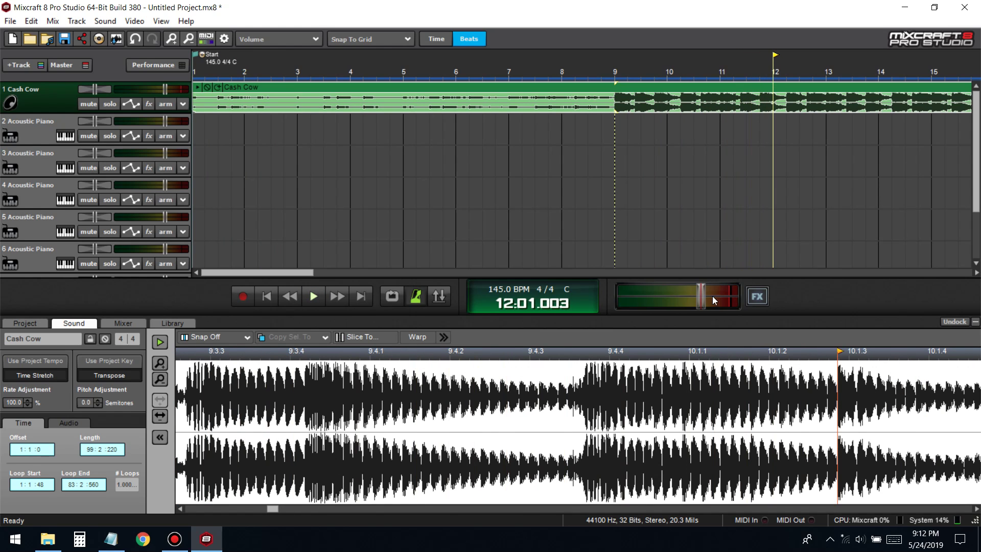
Step: Collapse the sound editor and disarm Audio Track 8
click(975, 322)
scroll(555, 206, down, 5)
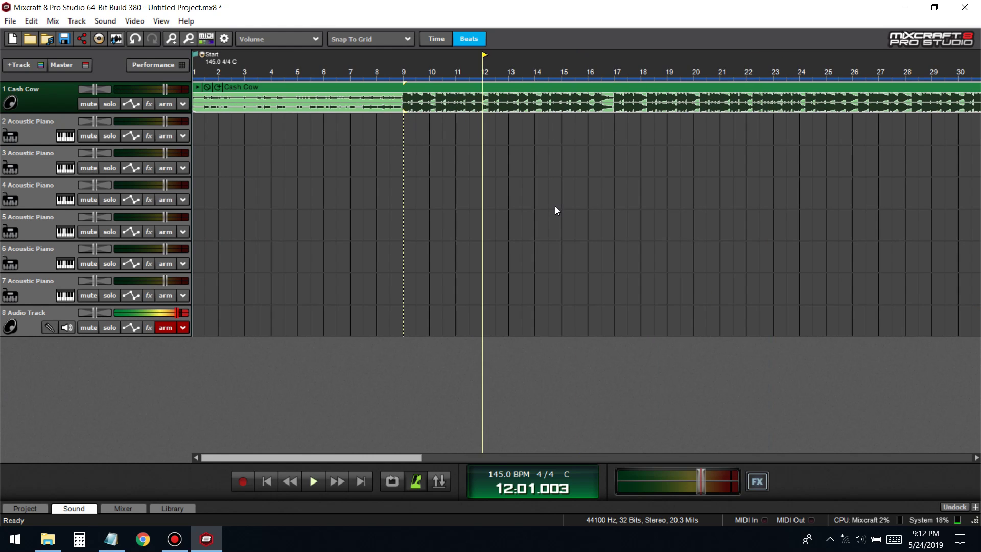
click(162, 326)
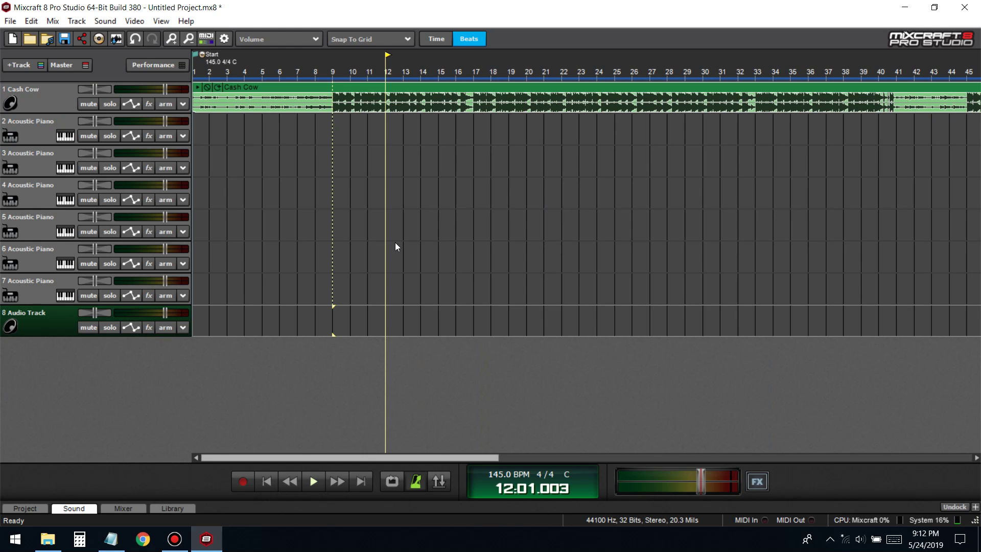
Step: Add the DD Delay effect to the Acoustic Piano on track 2 and open its settings
click(148, 136)
click(341, 156)
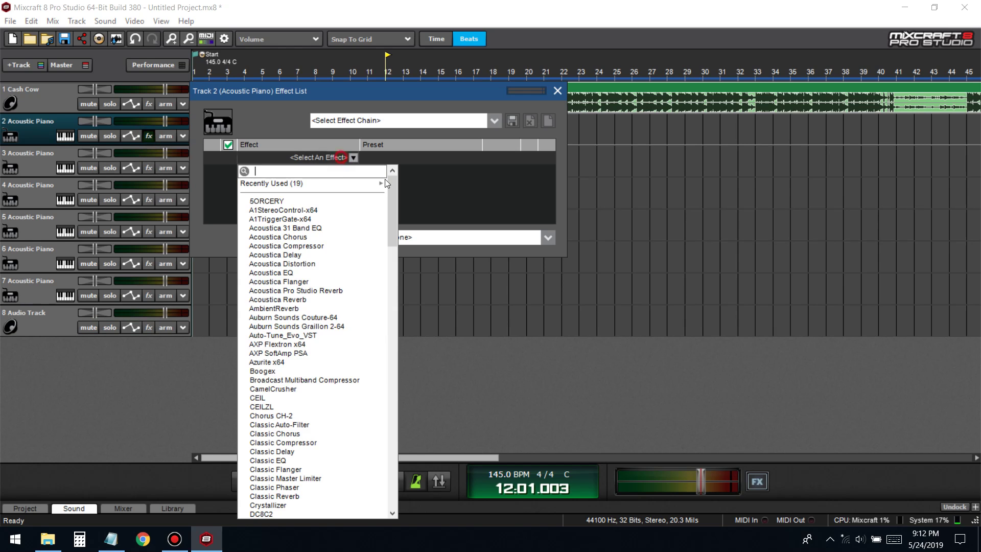
scroll(287, 394, down, 7)
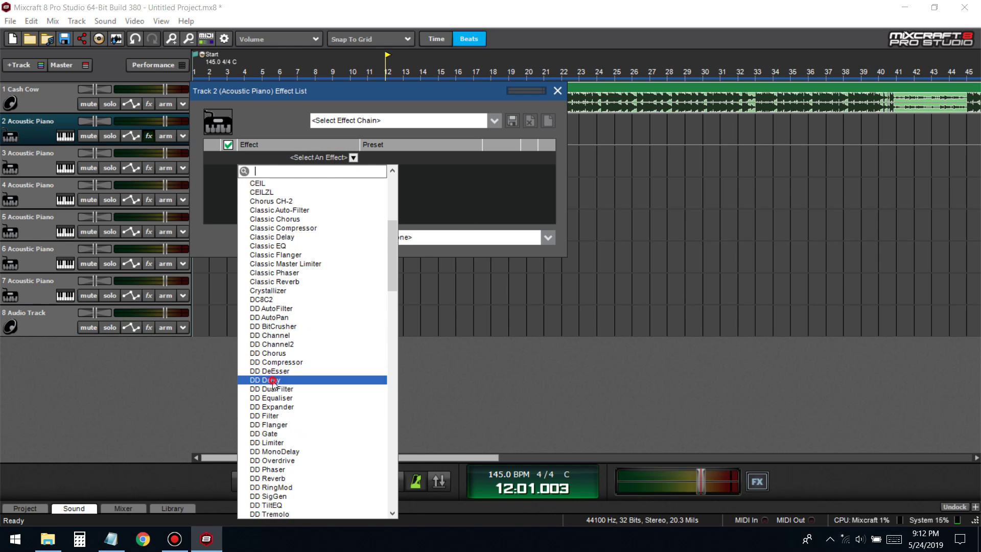
click(273, 380)
click(503, 158)
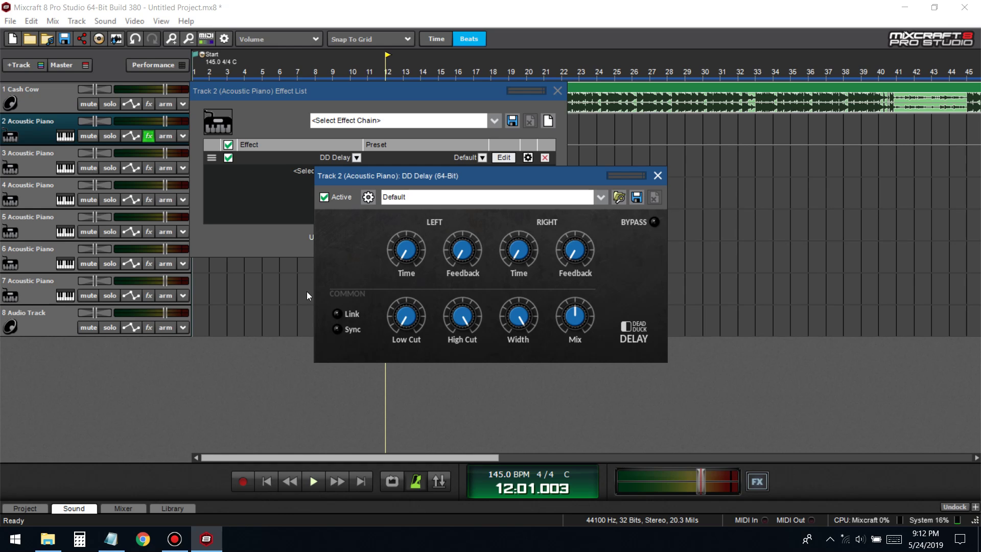
Step: Enable Sync in the DD Delay, turn up the left delay time, and close its settings
click(338, 329)
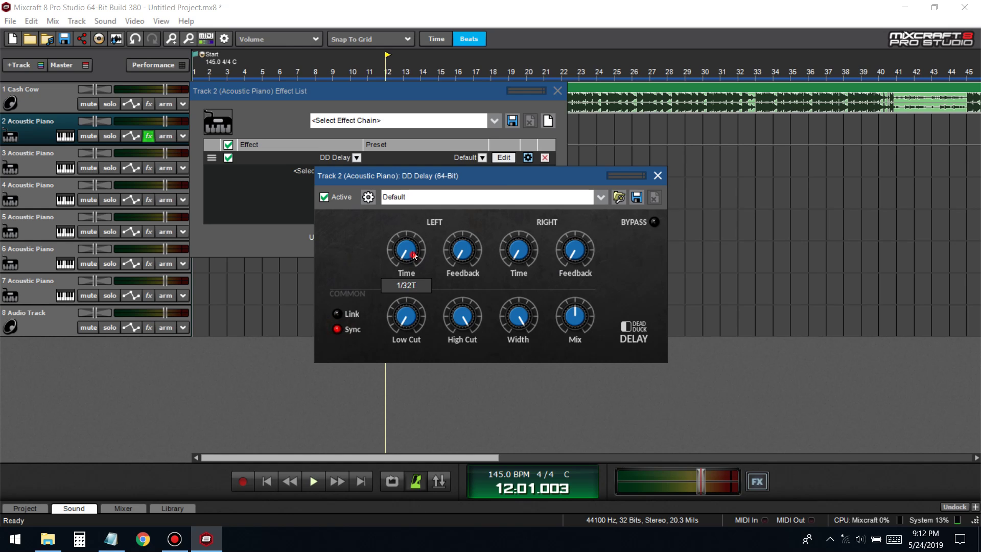
click(338, 329)
drag(411, 255, 414, 236)
click(657, 176)
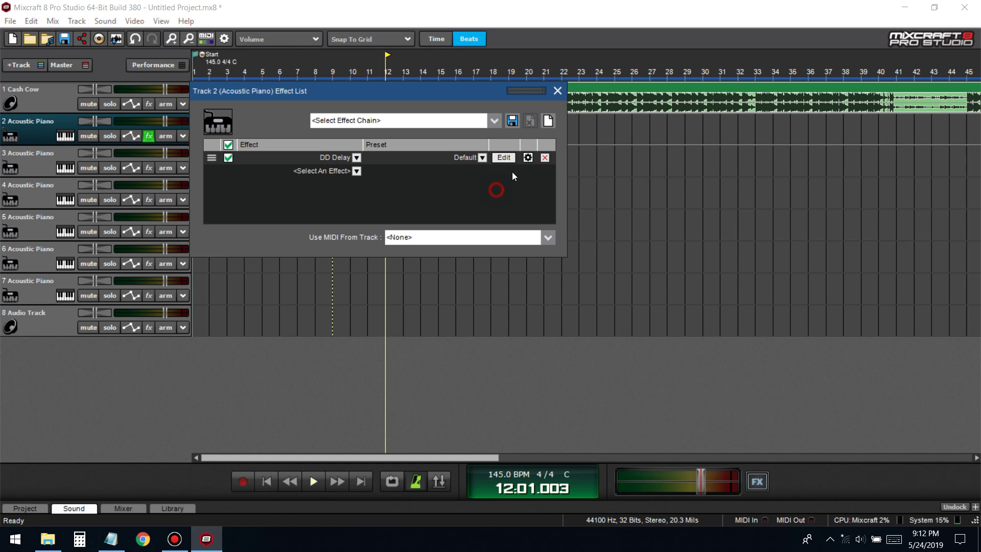
Step: Remove the DD Delay from track 2, check the topic list in Notepad, and close the track's effect list
click(544, 158)
click(111, 539)
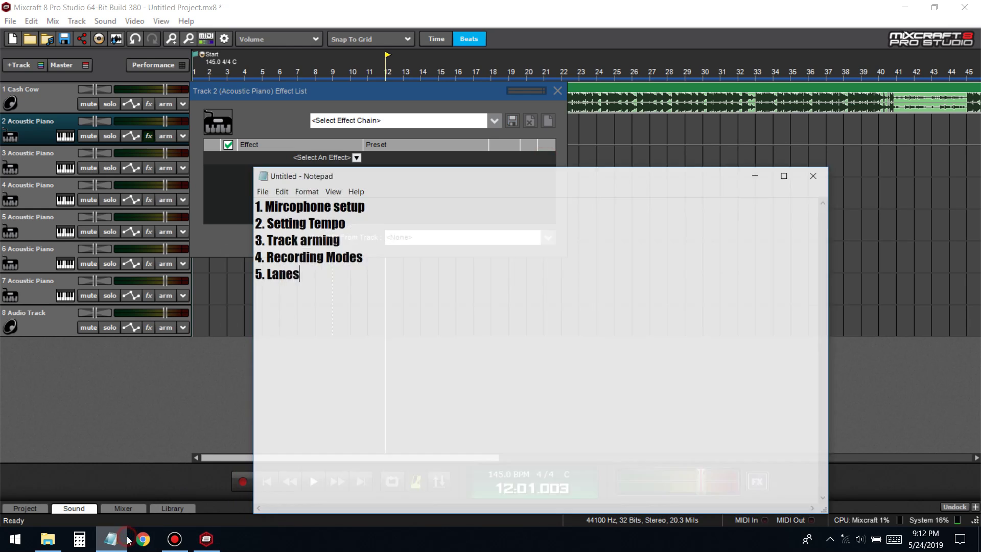
click(774, 163)
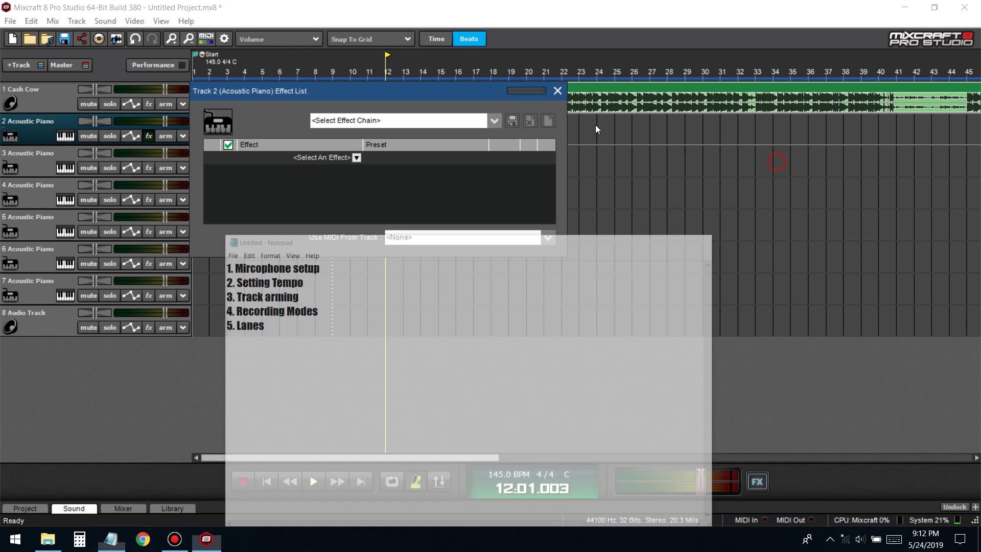
click(558, 90)
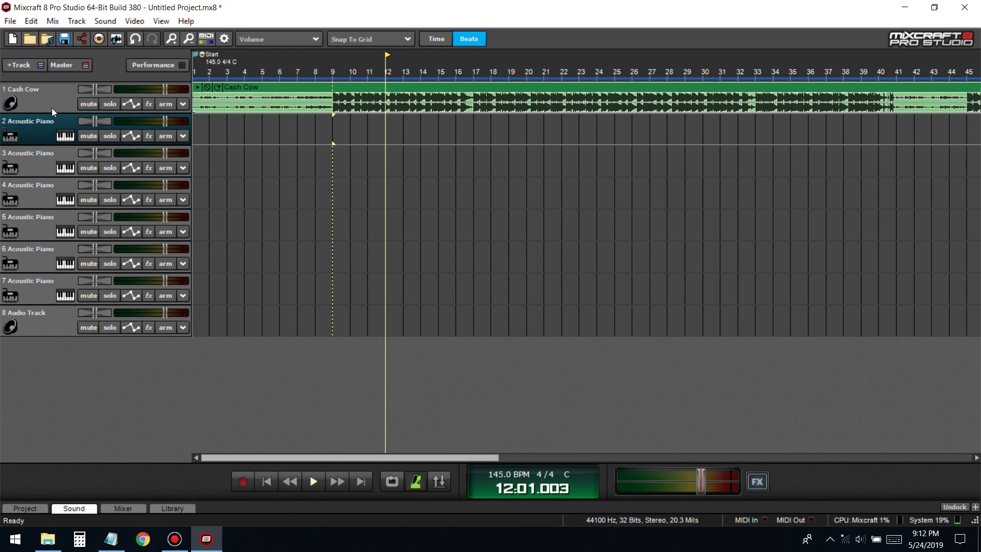
Step: Delete the six Acoustic Piano tracks below the Cash Cow track
key(Delete)
key(Delete)
key(Delete)
key(Delete)
key(Delete)
key(Delete)
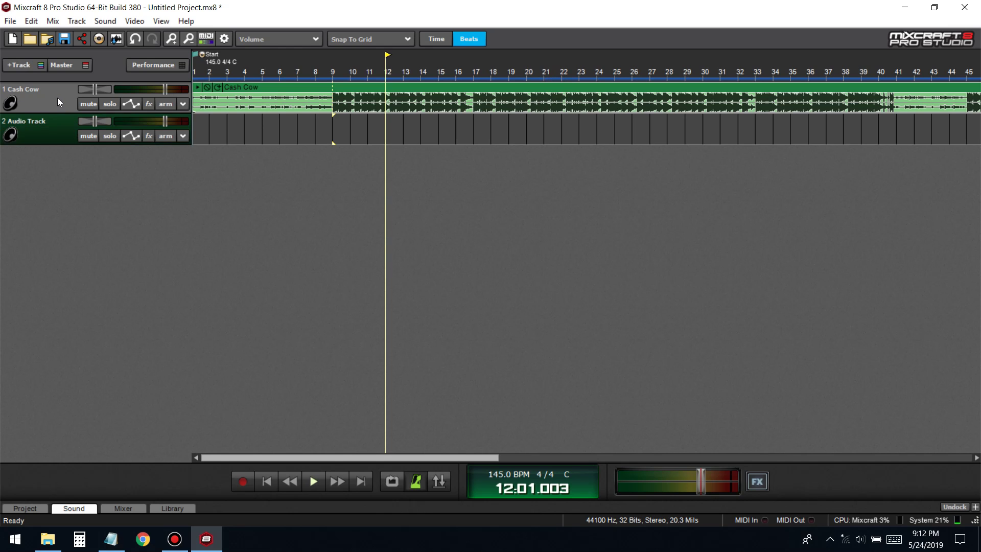
Step: Add four new audio tracks below Audio Track 2
key(ctrl+t)
key(ctrl+t)
key(ctrl+t)
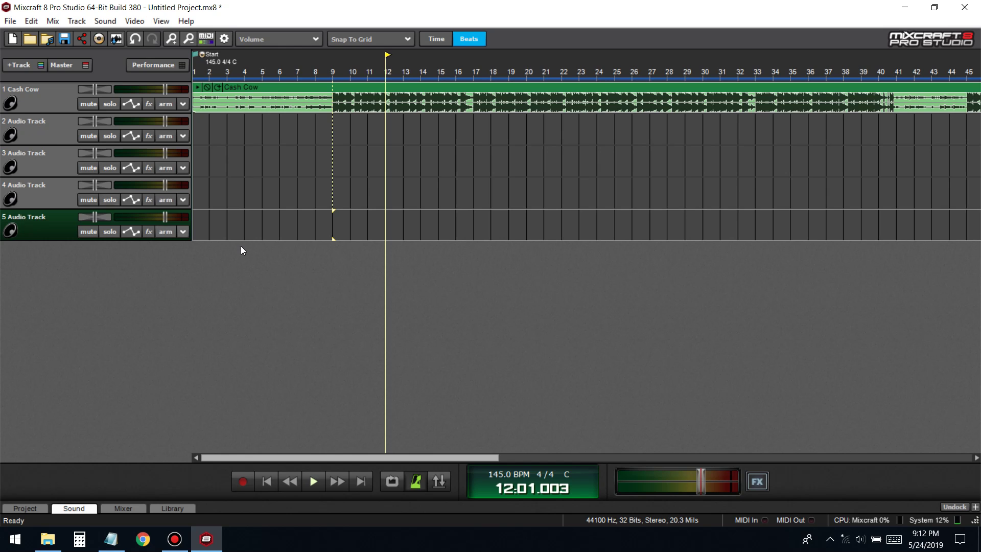
key(ctrl+t)
Step: Arm Audio Track 2 and set its input to Microphone (Logitech USB Microphone)
click(165, 136)
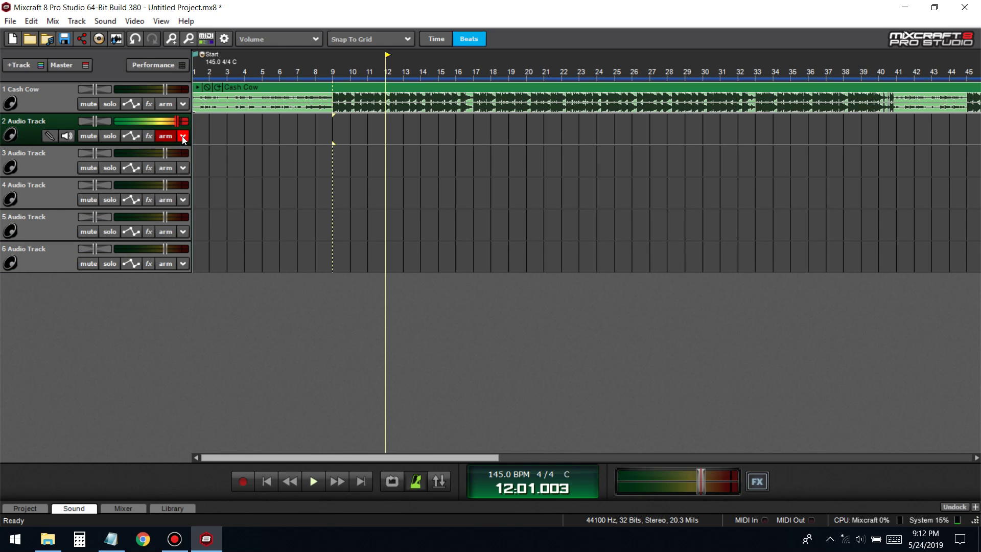
click(182, 136)
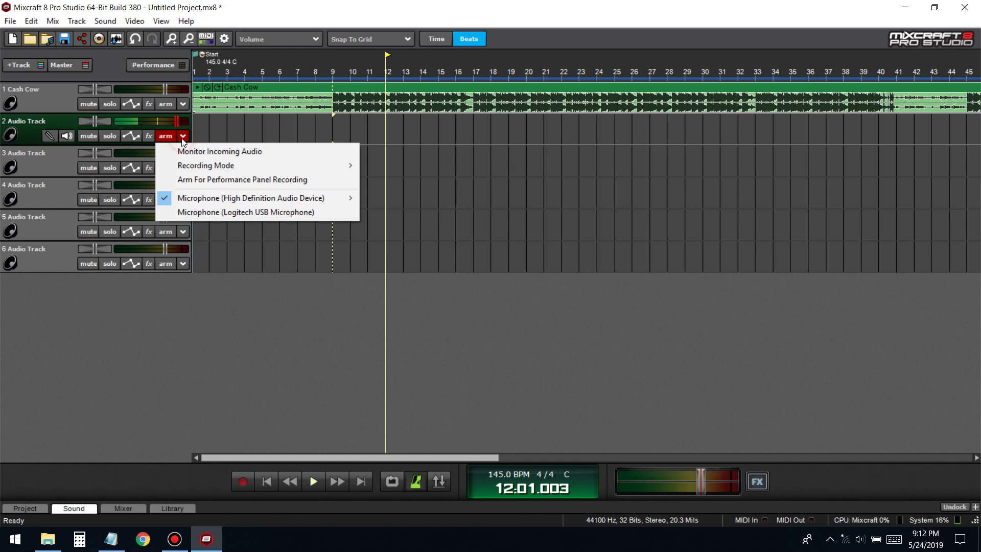
click(223, 215)
click(183, 136)
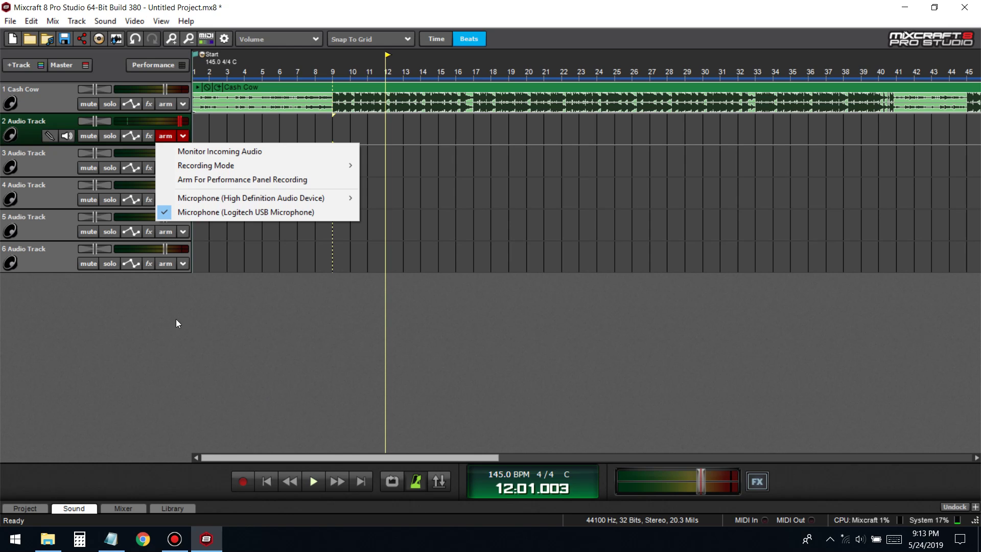
click(153, 478)
Step: Arm Audio Tracks 3 and 4 one after the other, and re-arm Audio Track 2
click(167, 167)
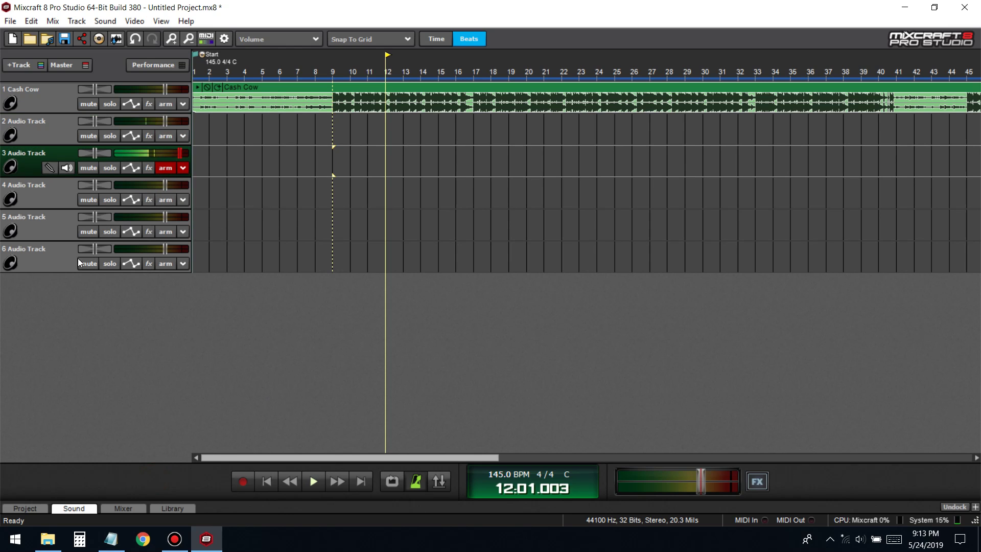
click(166, 199)
click(165, 136)
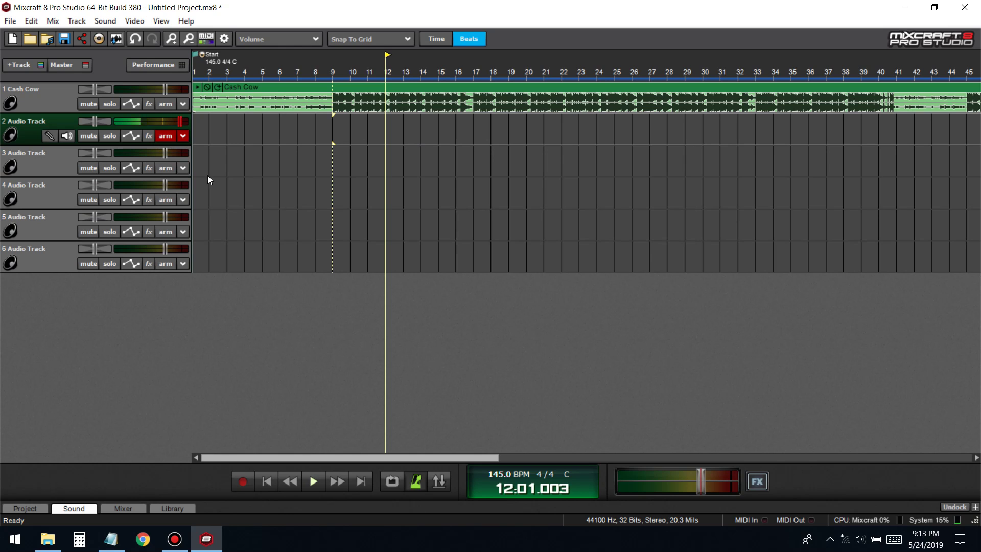
Step: Switch arming to Audio Track 3 and back to Audio Track 2, and check the topic list in Notepad
click(167, 169)
click(168, 136)
click(112, 543)
click(112, 542)
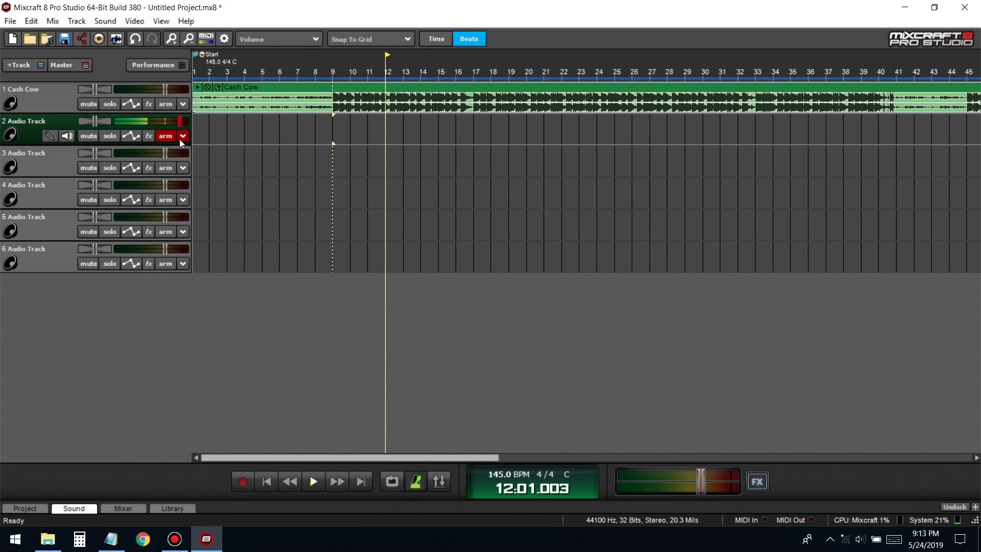
Step: Review Audio Track 2's recording modes and record a clip of about two bars from the project start in Takes mode
click(183, 136)
mouse_move(283, 163)
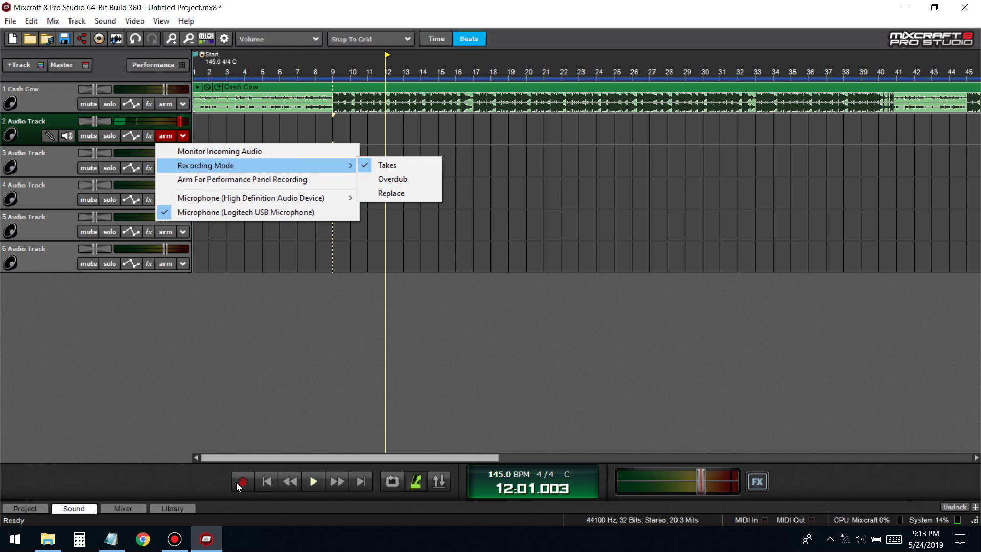
click(263, 481)
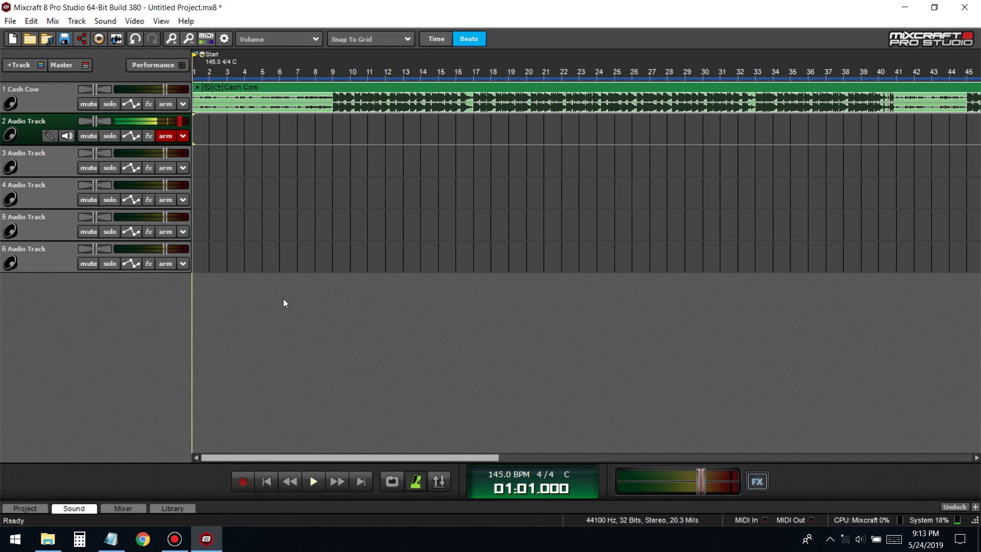
click(245, 479)
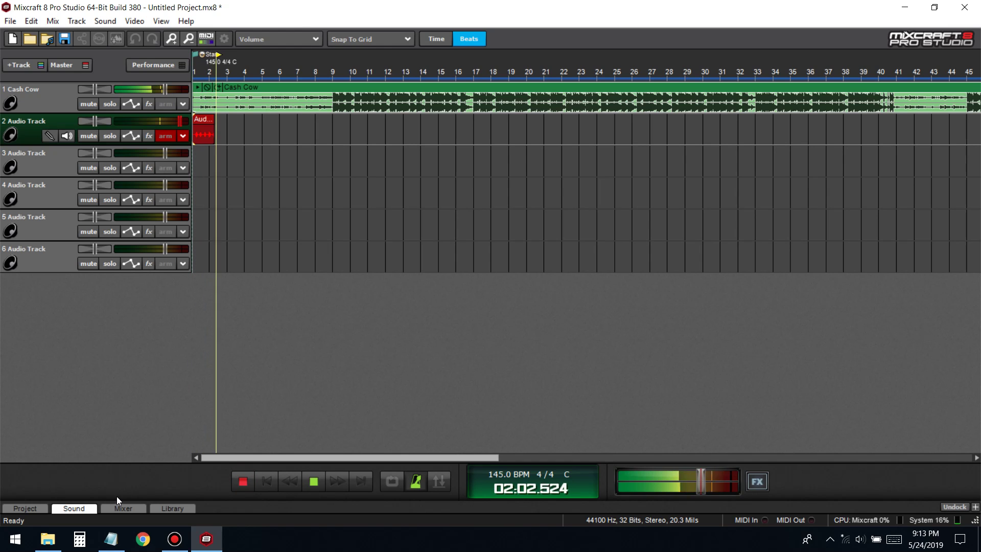
key(space)
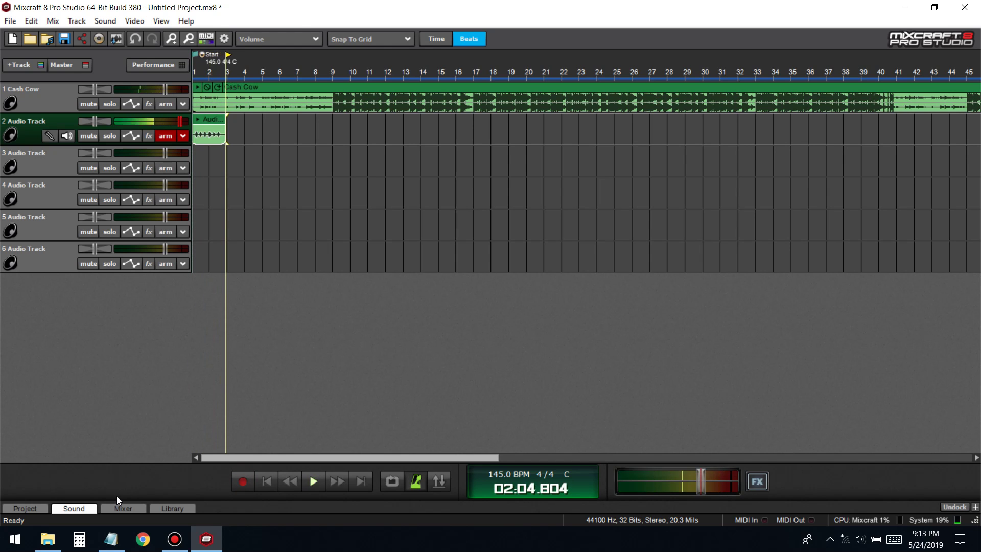
Step: Record a test clip on Audio Track 2 from bar 3 in Takes mode and delete it
click(182, 136)
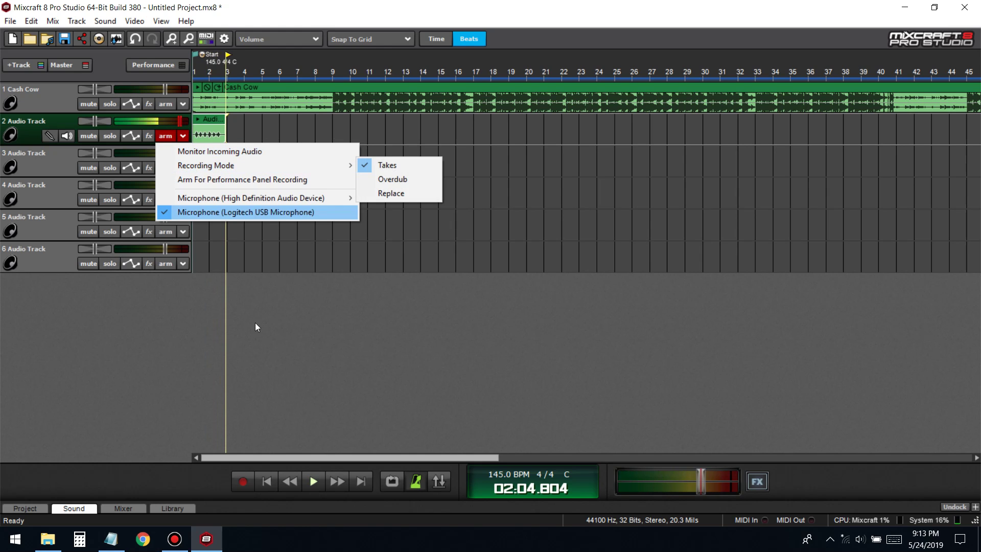
click(175, 482)
click(266, 482)
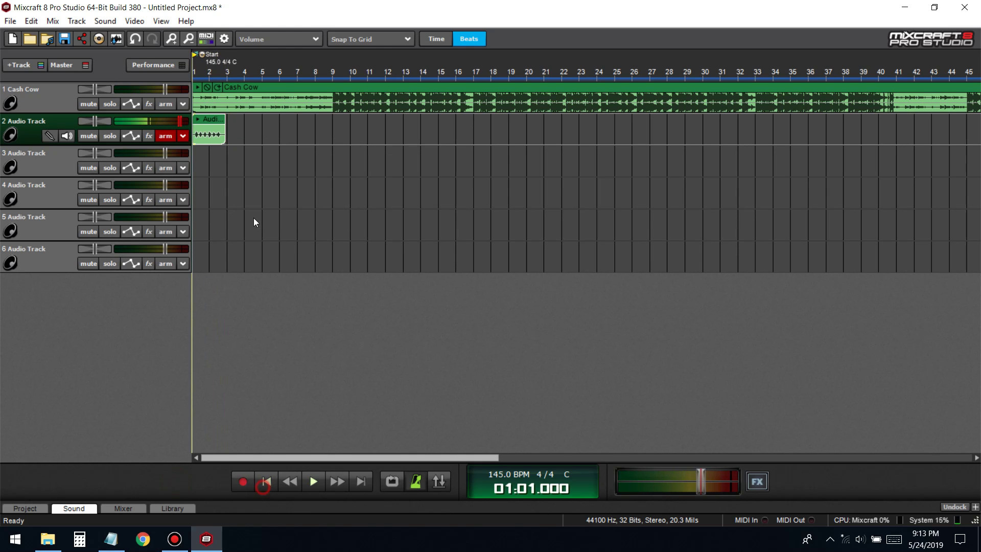
click(227, 161)
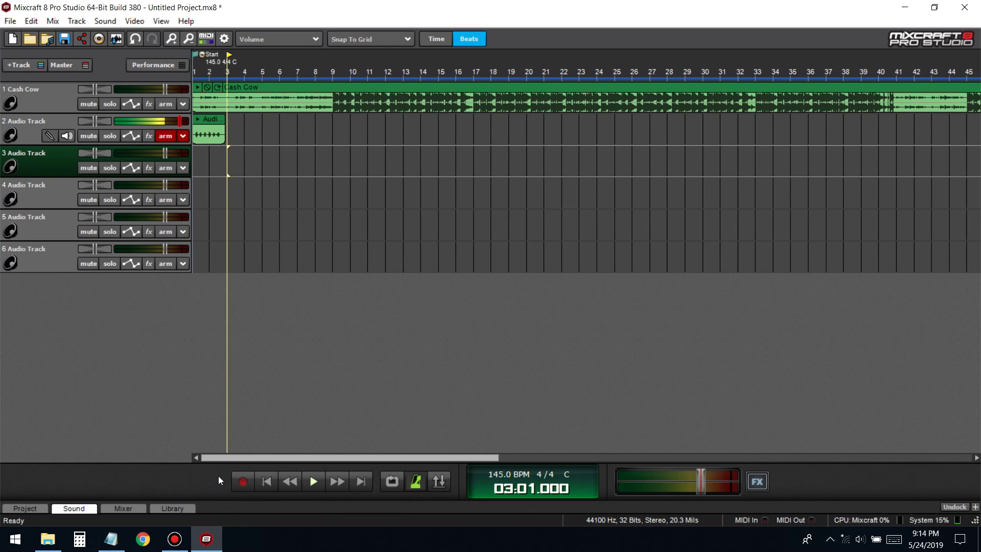
click(243, 481)
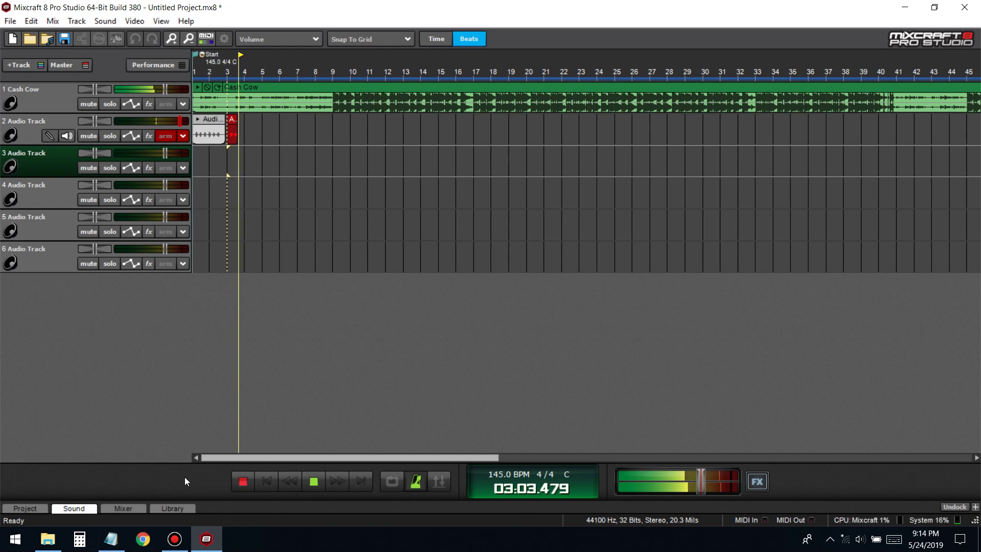
click(243, 481)
click(255, 118)
key(Delete)
Step: Set Audio Track 2's recording mode to Overdub and record a clip of about two bars from bar 3
click(183, 136)
mouse_move(322, 168)
click(404, 192)
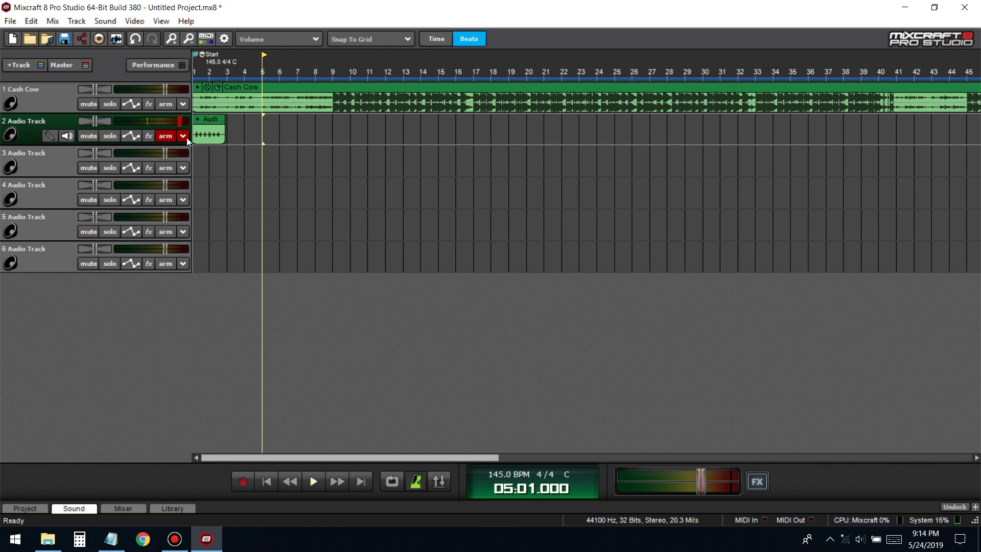
click(184, 136)
mouse_move(255, 164)
click(400, 180)
click(225, 229)
click(243, 480)
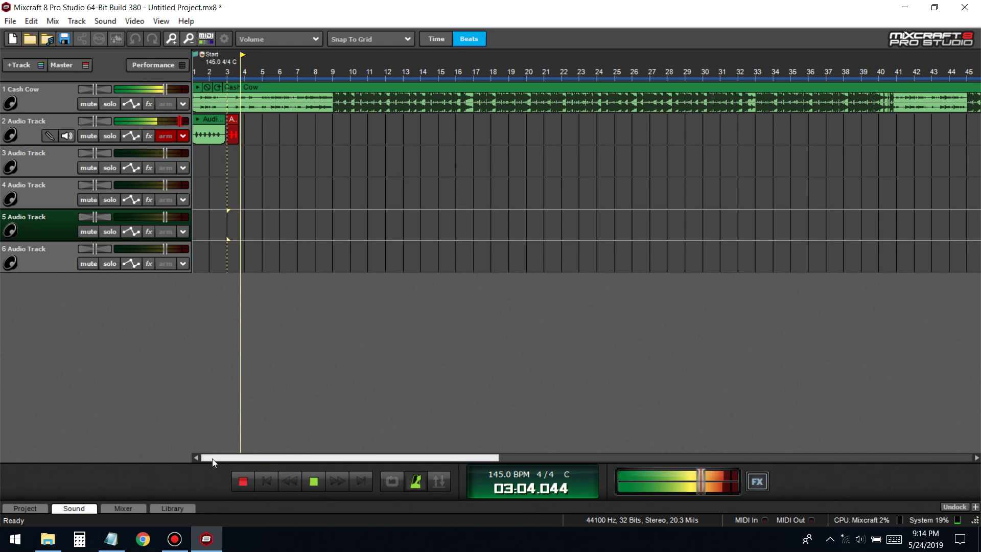
click(238, 482)
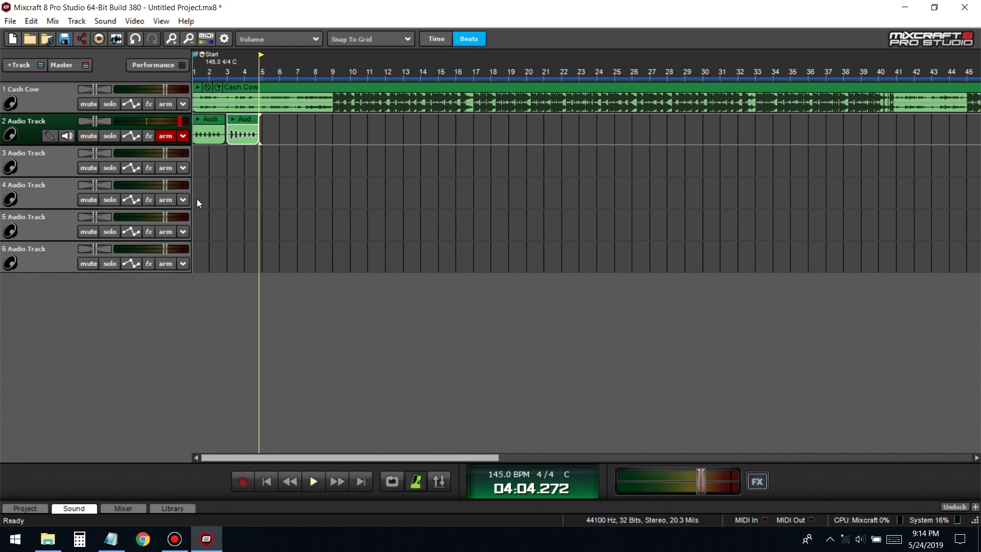
Step: Set Audio Track 2's recording mode to Replace and record over the clip that starts at bar 3
click(184, 134)
mouse_move(309, 164)
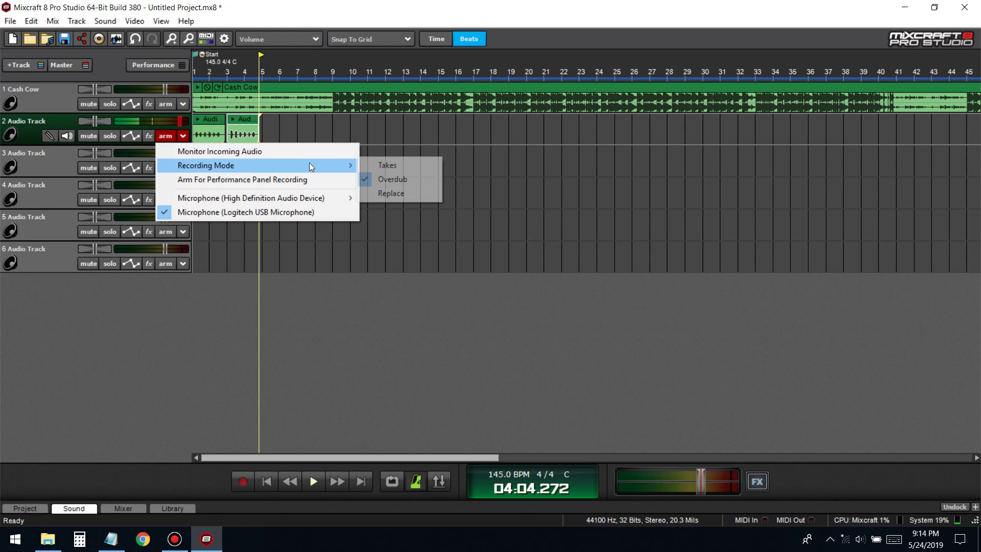
click(437, 195)
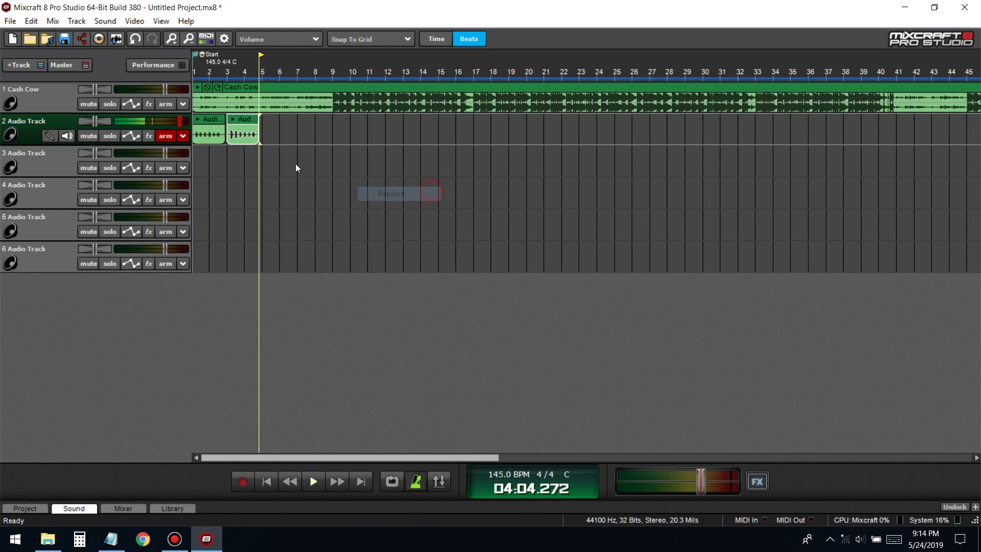
click(231, 150)
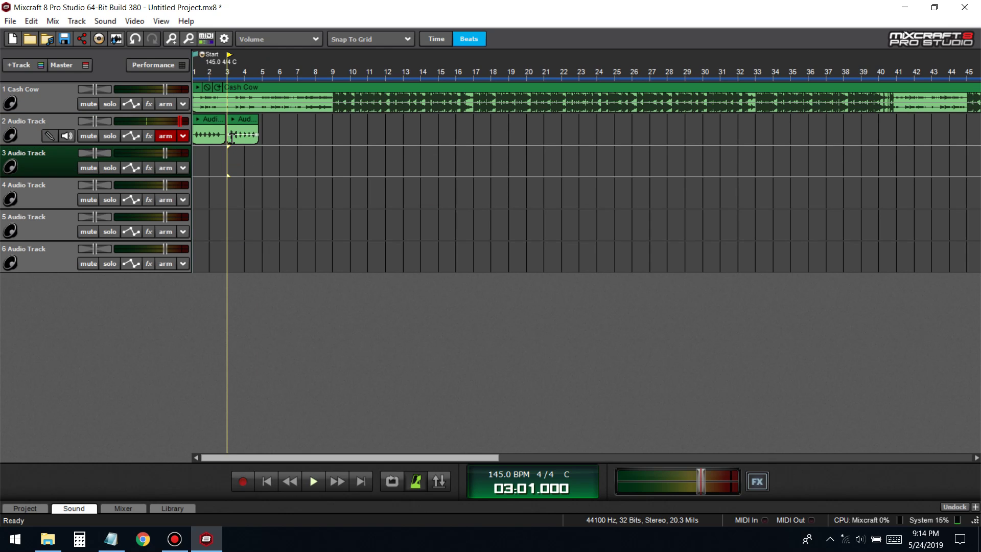
click(241, 483)
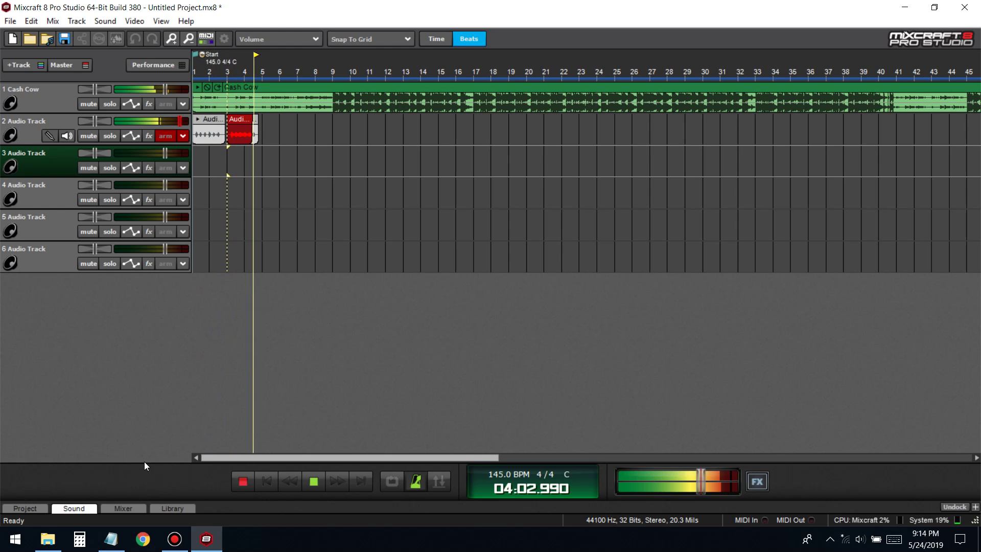
click(242, 481)
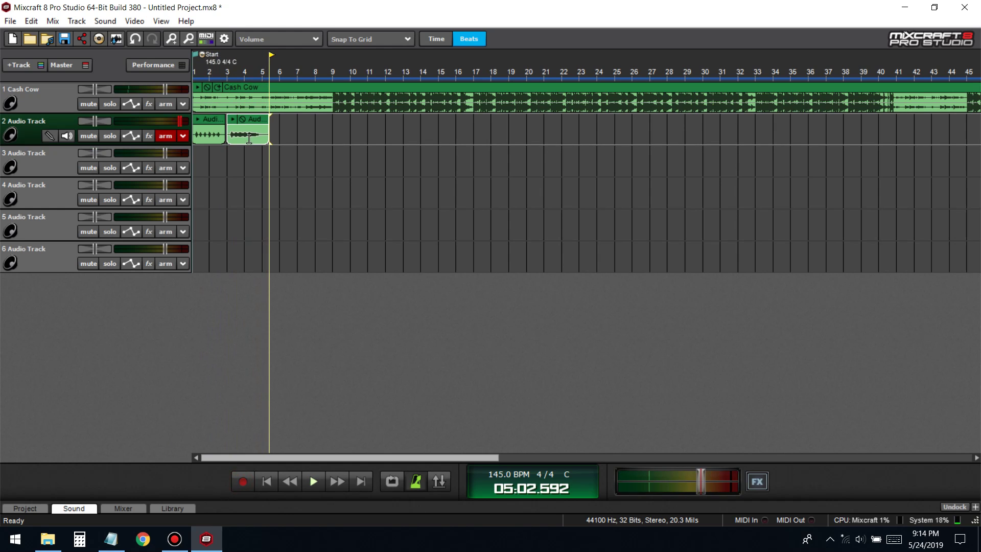
Step: Trim the end of the newly recorded clip back to bar 5 and check the topic list in Notepad
drag(254, 118, 262, 146)
click(116, 540)
click(123, 546)
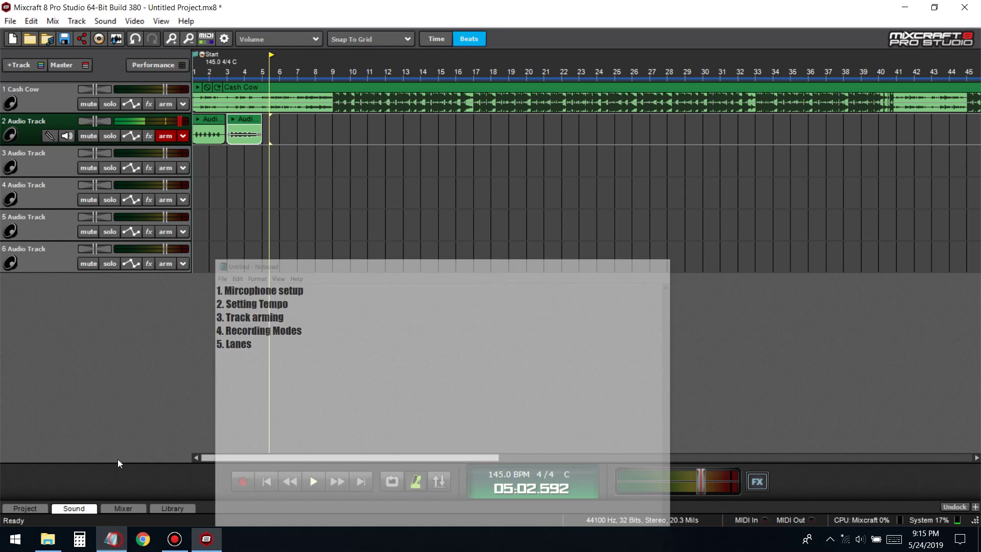
Step: Record from the project start on Audio Track 2 in Replace mode and undo that recording
click(267, 483)
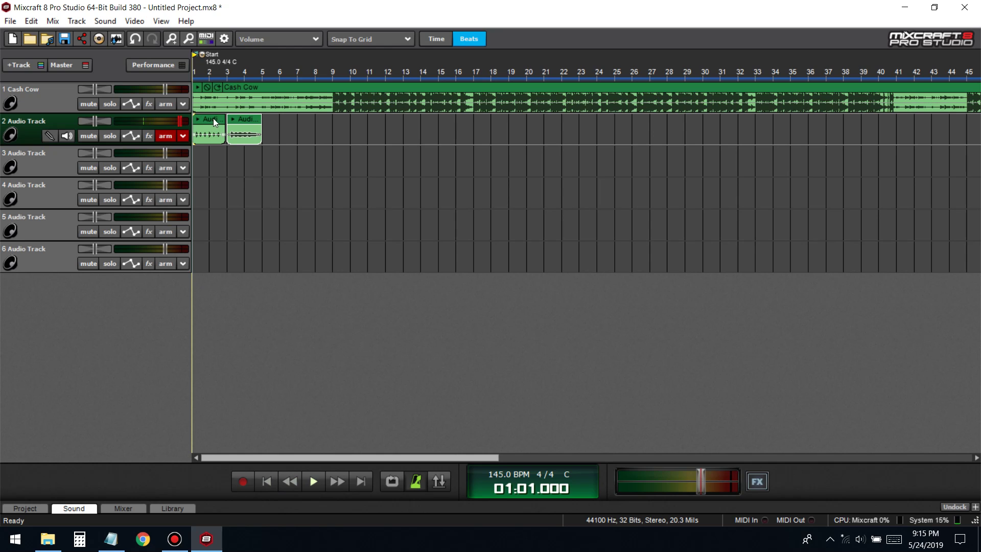
click(243, 482)
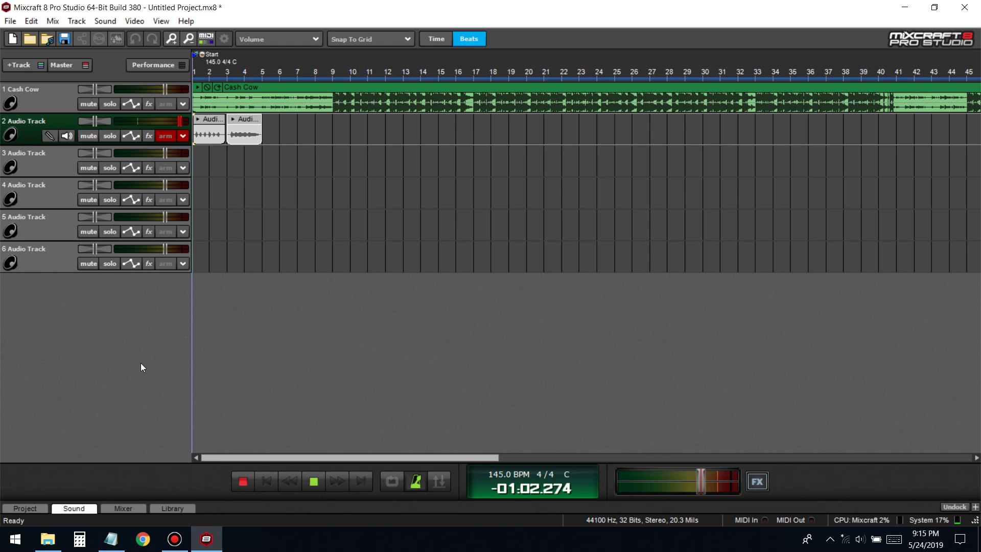
click(239, 475)
key(ctrl+z)
Step: Set Audio Track 2's recording mode to Overdub and record about four bars from the project start onto a second lane
click(183, 136)
mouse_move(257, 167)
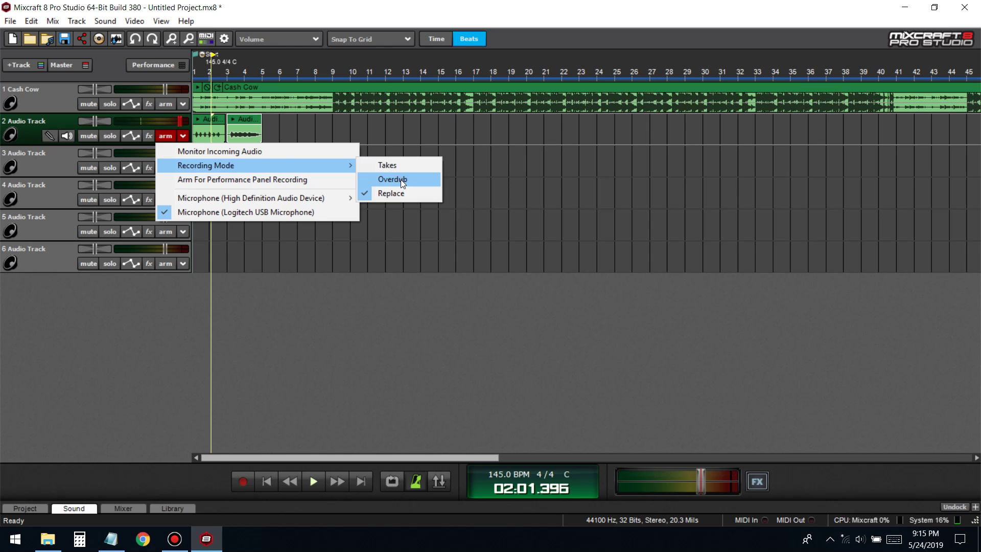
click(401, 179)
click(258, 481)
click(243, 482)
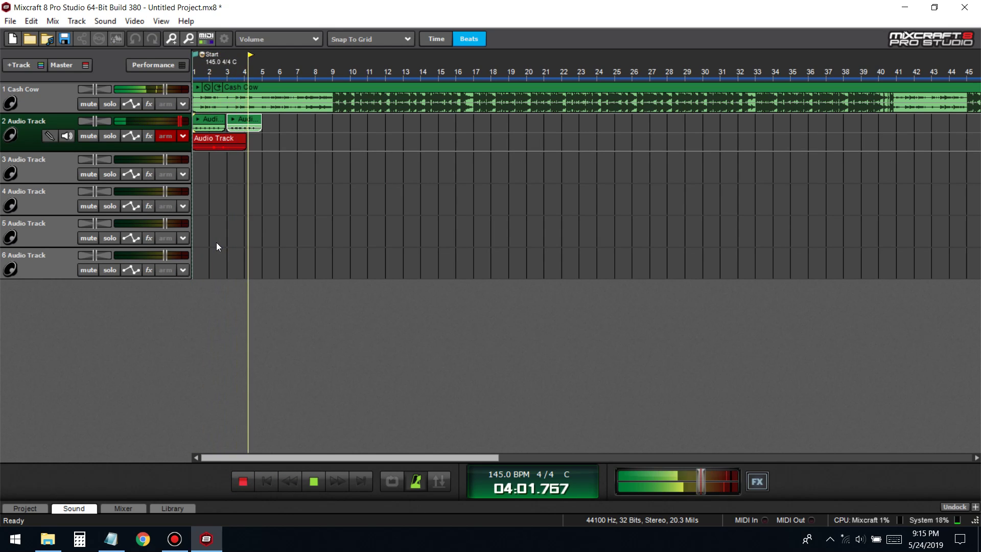
key(space)
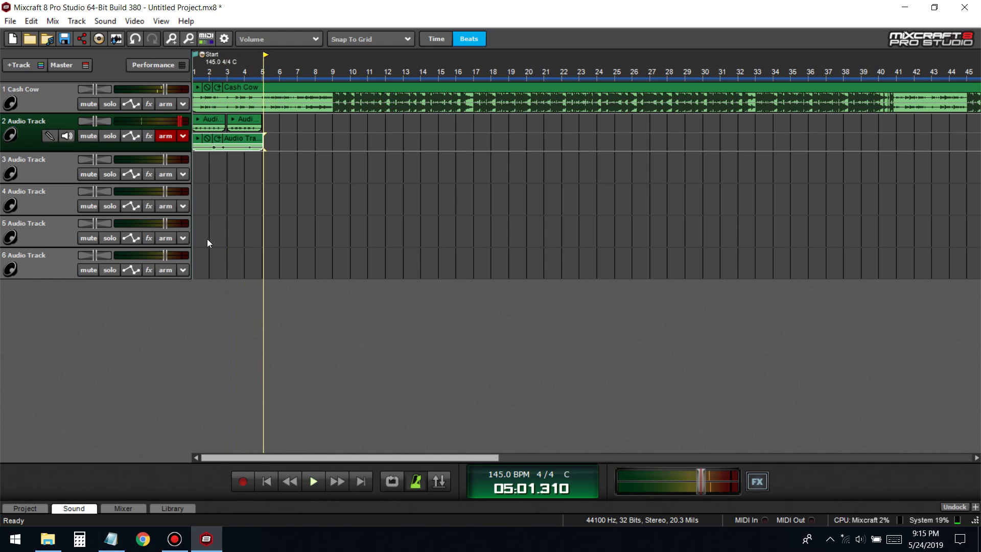
Step: Trim the end of the second-lane clip to bar 5 and enlarge the height of Audio Track 2
drag(273, 142, 265, 142)
click(277, 143)
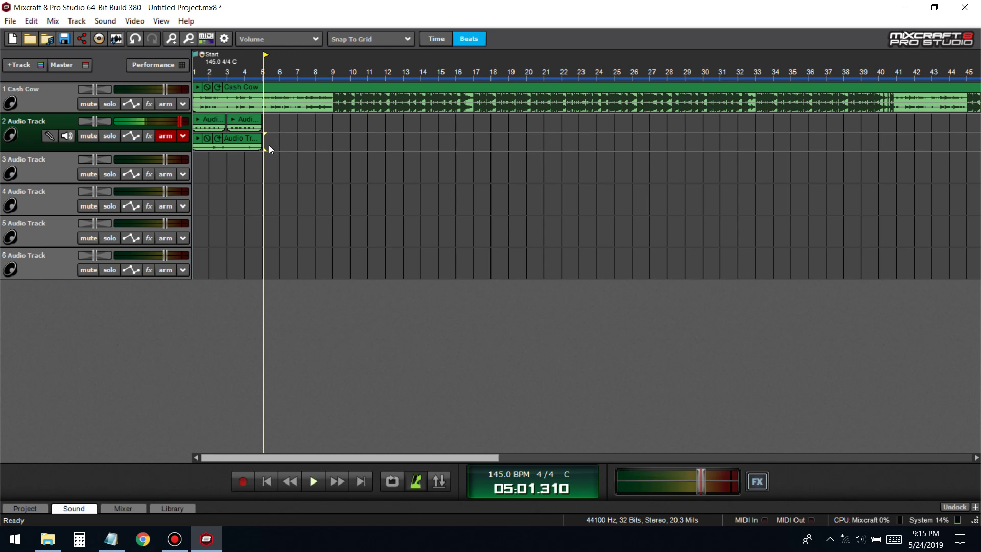
drag(41, 151, 52, 183)
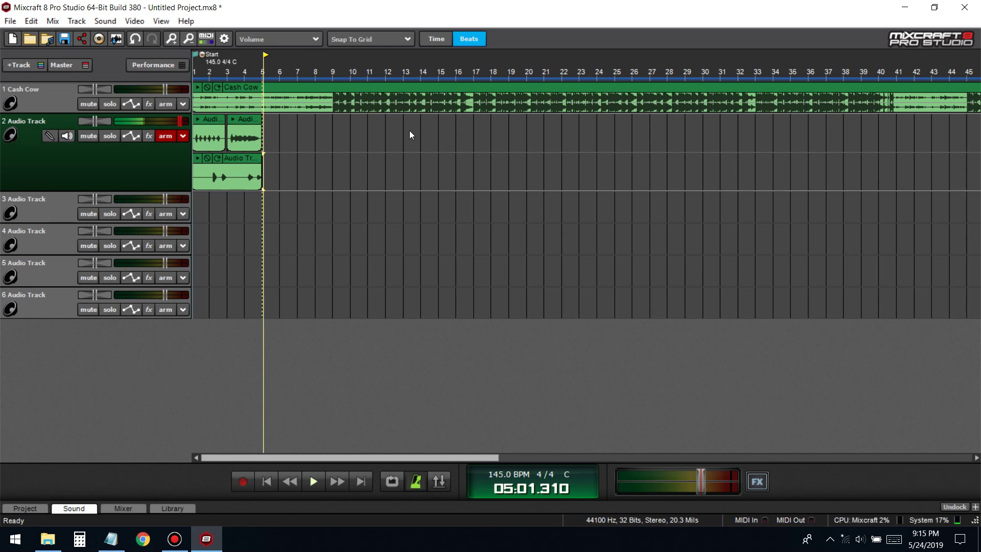
double_click(42, 121)
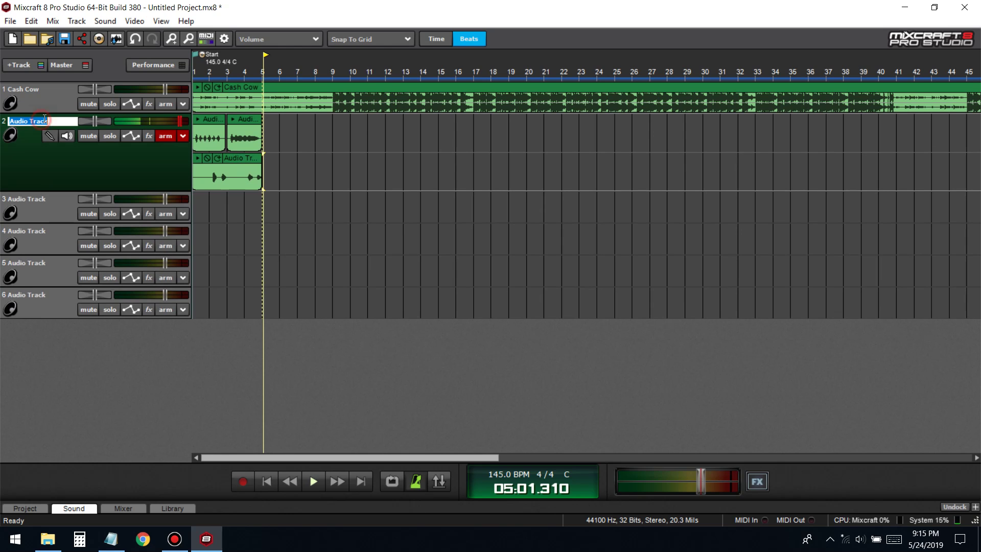
click(180, 168)
Step: Record about two bars from the project start onto a third lane of Audio Track 2 and make the track taller
key(Home)
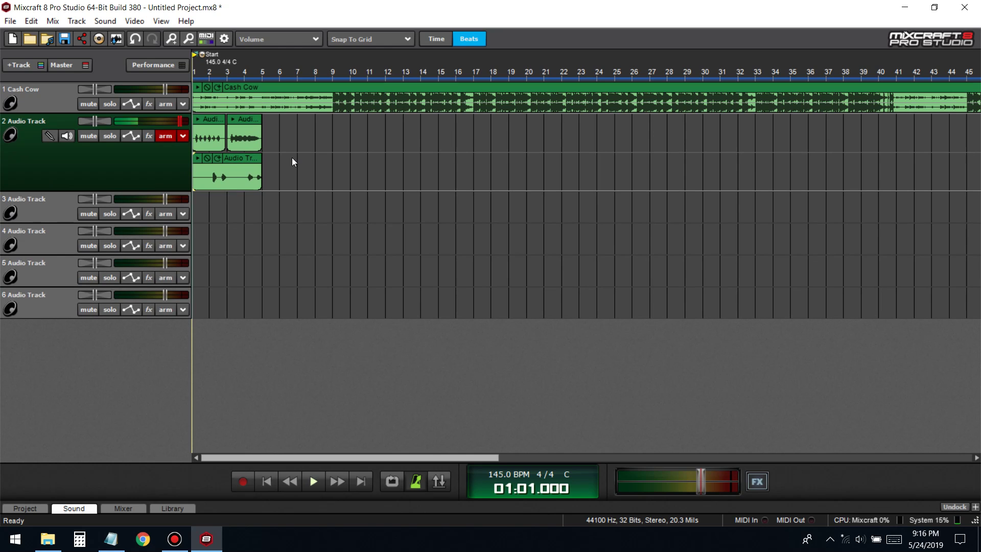
key(r)
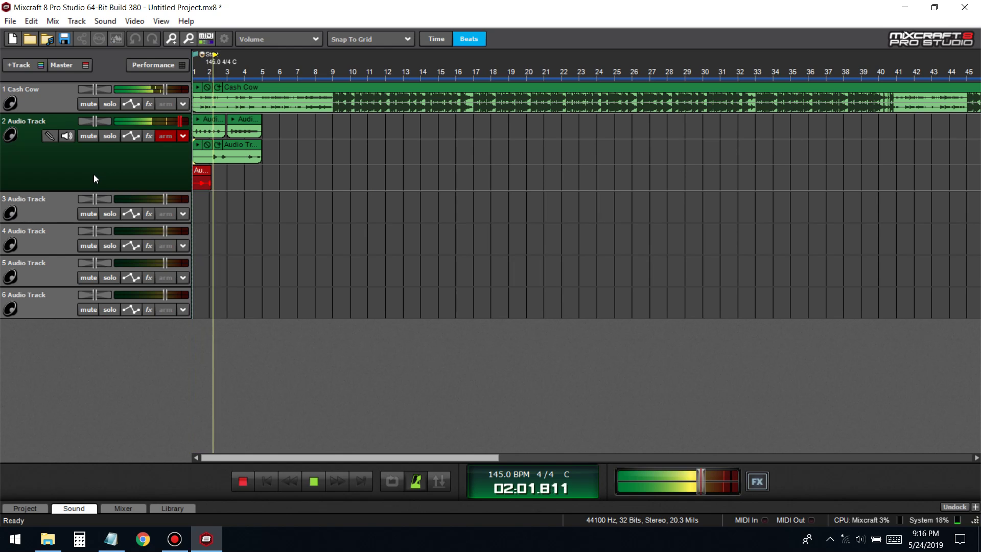
key(space)
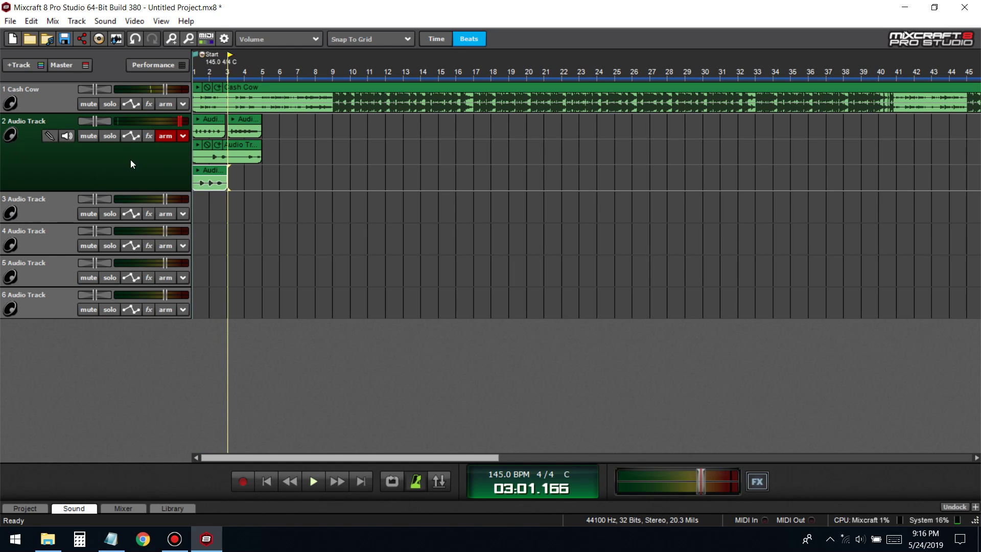
drag(146, 191, 139, 203)
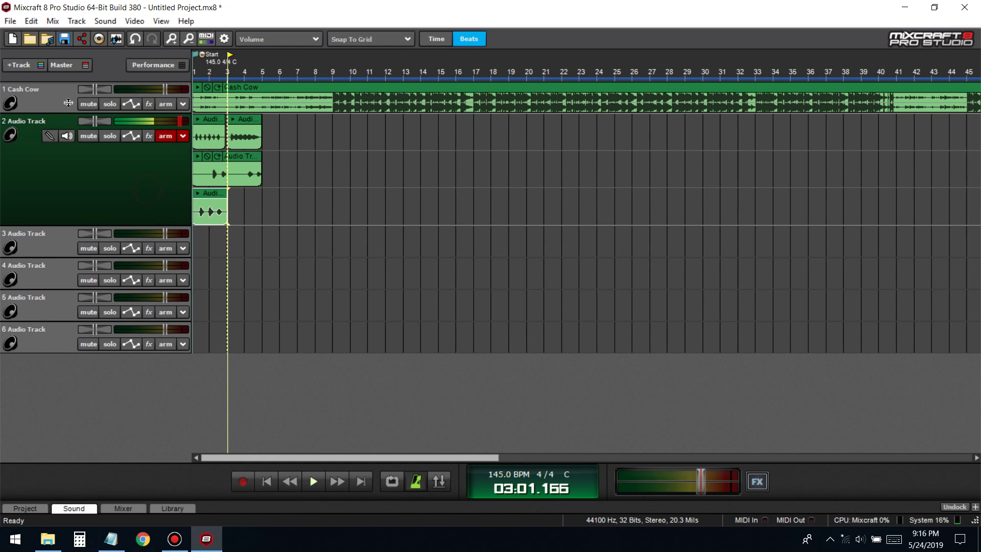
Step: Rename Audio Track 2 as Main Vocal and look at its effect list
double_click(26, 124)
text(Mainb)
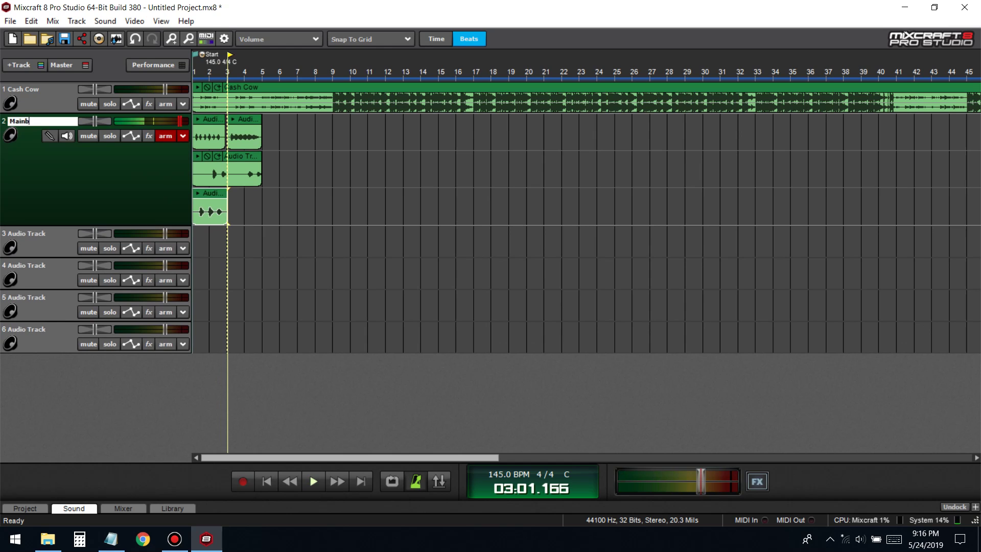
key(BackSpace)
text( Vp)
key(BackSpace)
text(ocal)
key(Return)
click(148, 136)
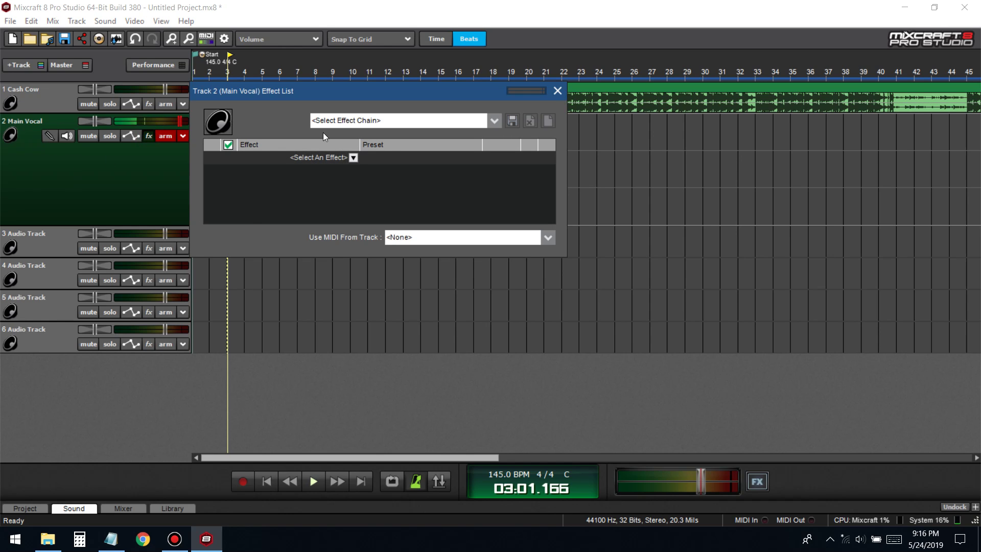
click(557, 90)
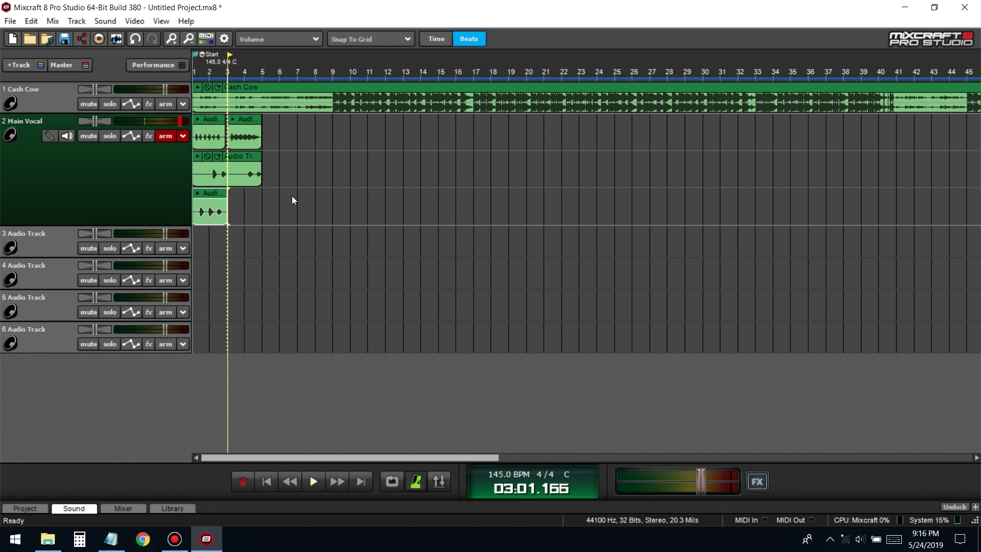
Step: Delete the clips on the third and second lanes of the Main Vocal track
key(Delete)
drag(286, 189, 205, 167)
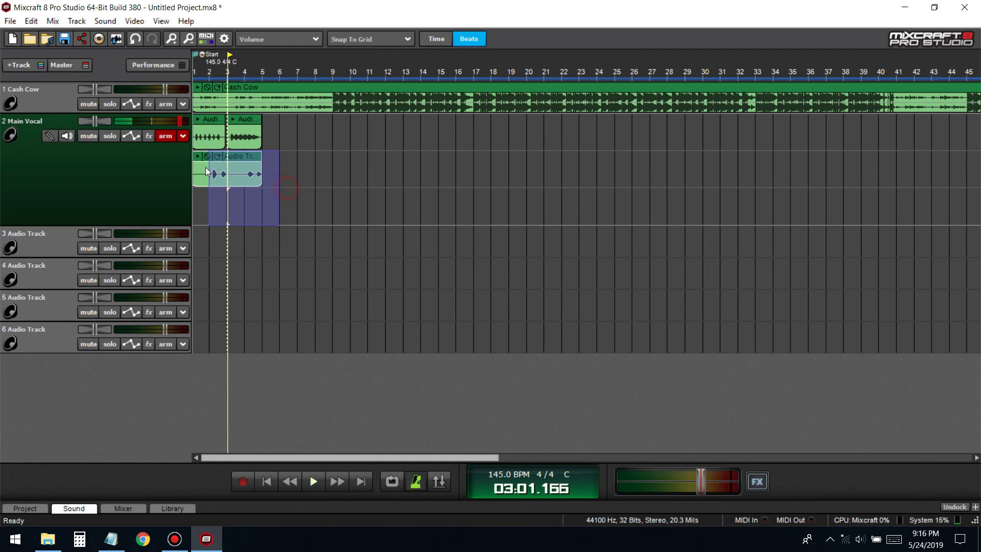
key(Delete)
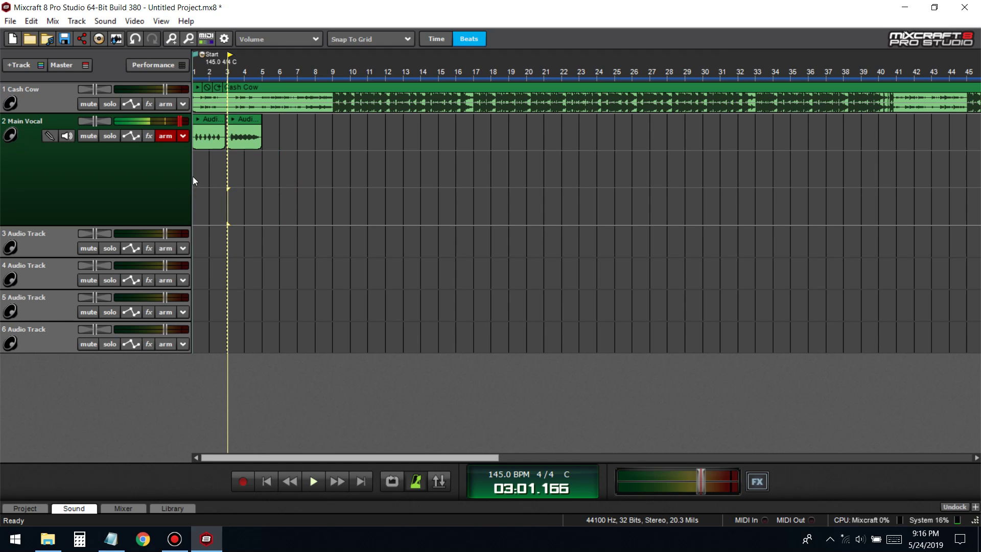
Step: Select the unused lanes below the clips on the Main Vocal track and delete its empty lanes
drag(302, 164, 165, 204)
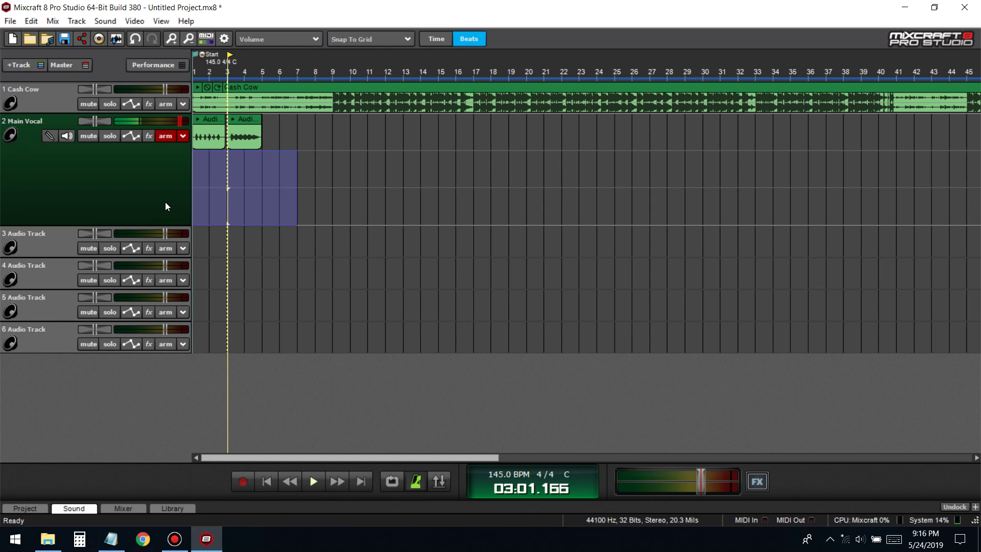
click(290, 179)
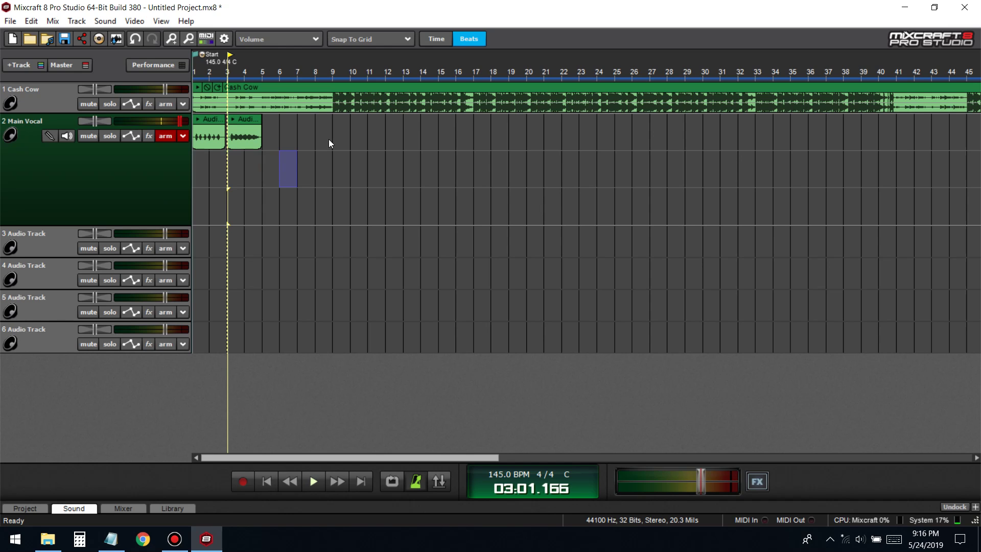
click(345, 138)
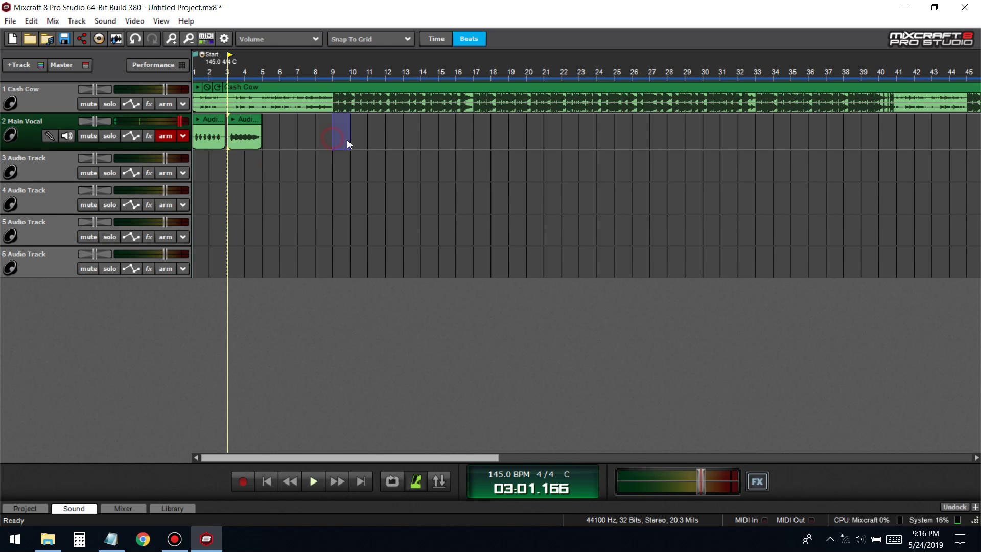
Step: Look at the lane commands available for the Main Vocal track, including the one for deleting empty lanes
click(32, 21)
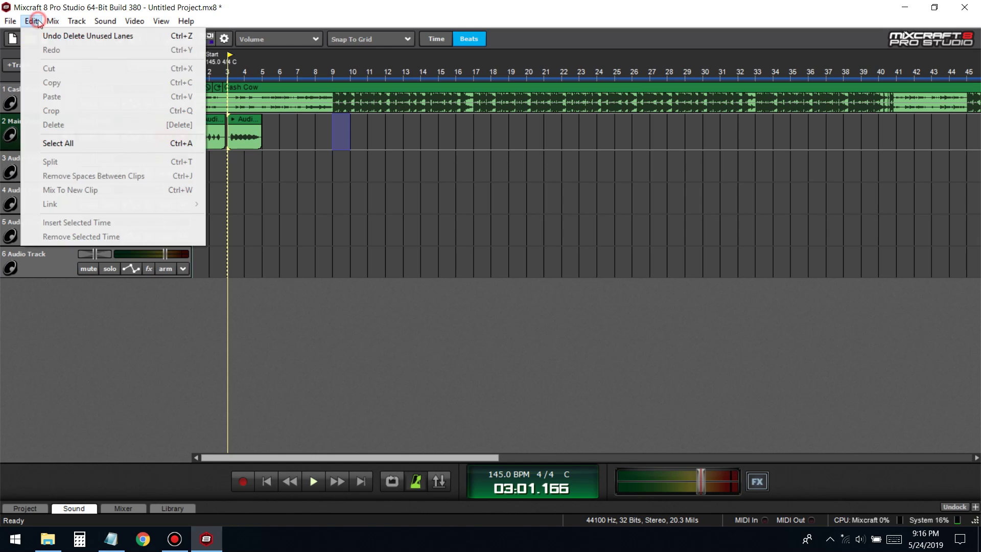
mouse_move(63, 25)
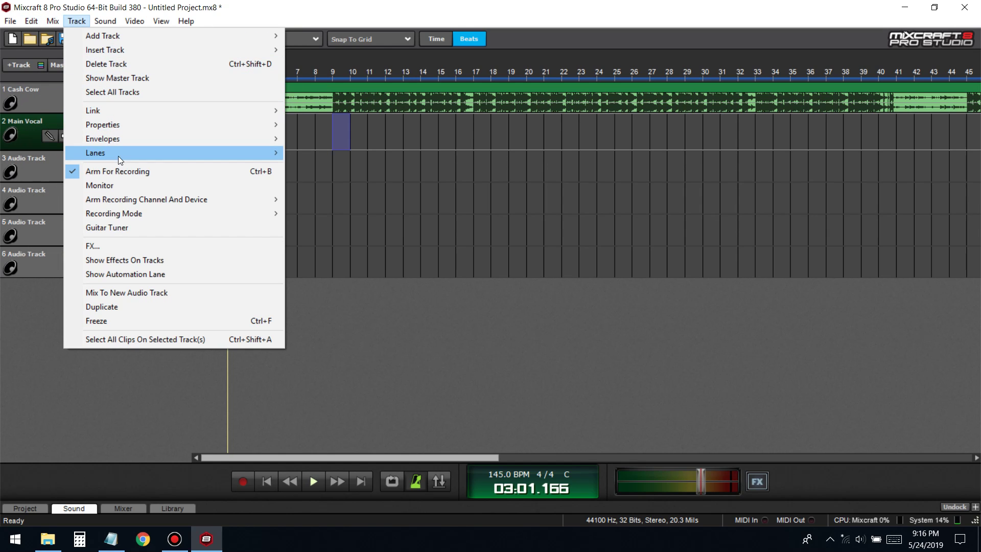
mouse_move(253, 152)
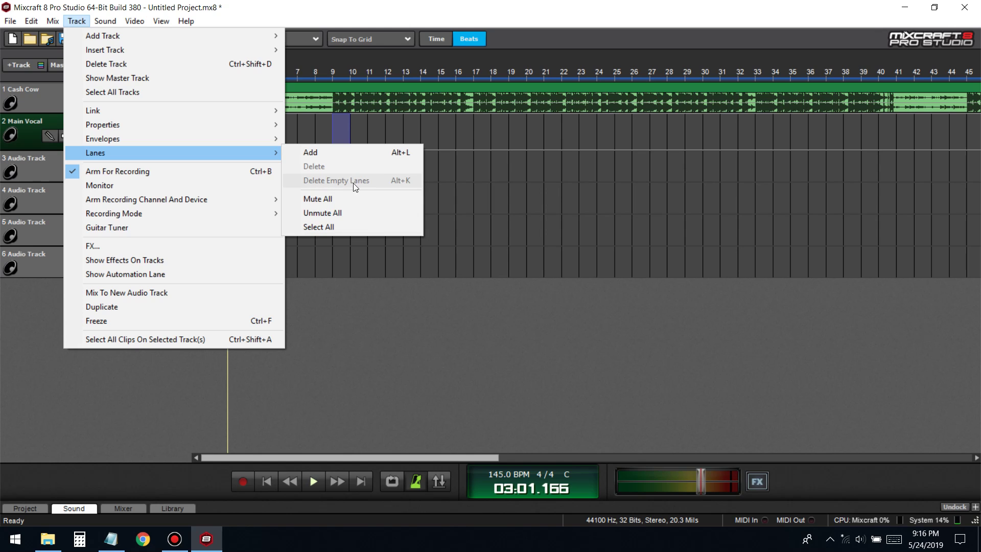
click(473, 188)
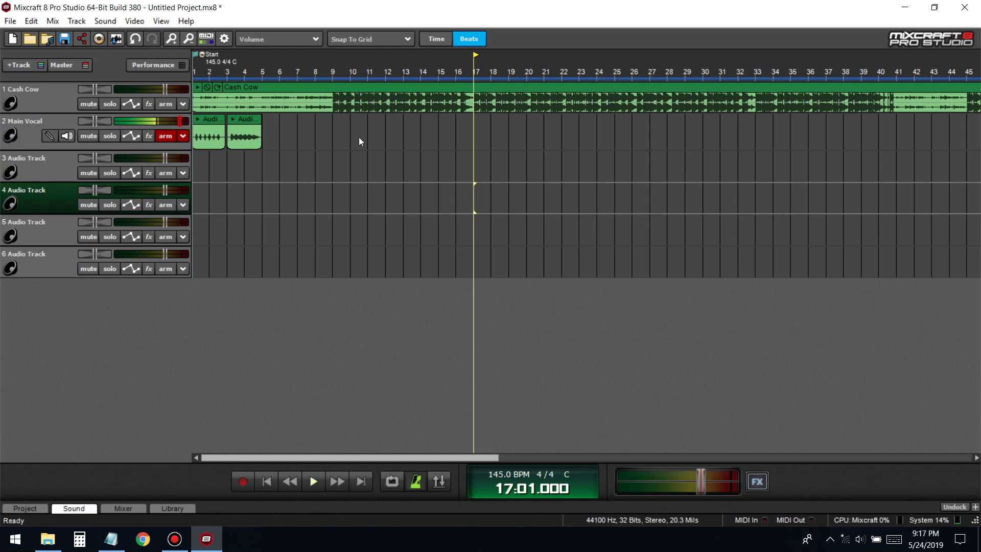
click(175, 539)
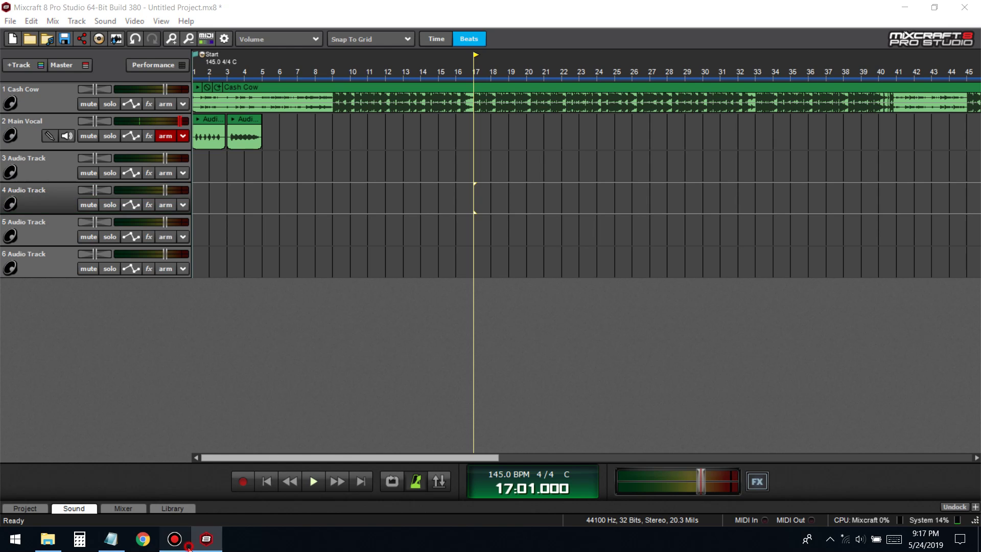